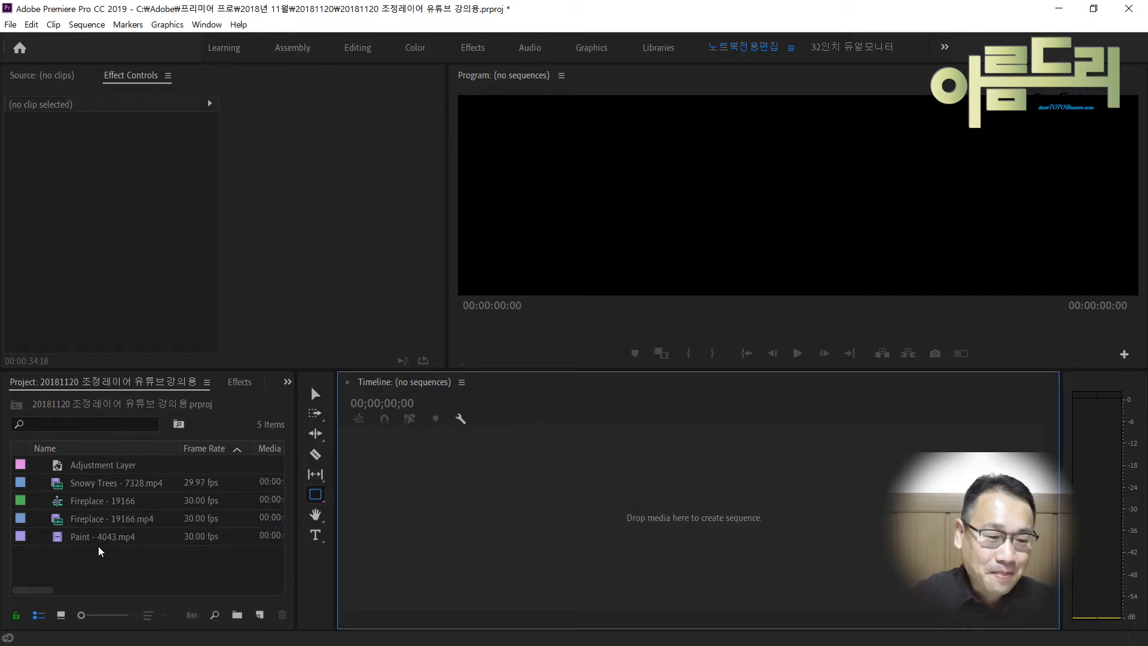
Create a sequence from Fireplace - 19166.mp4, preview it briefly and return the playhead to the start.
left_click(95, 520)
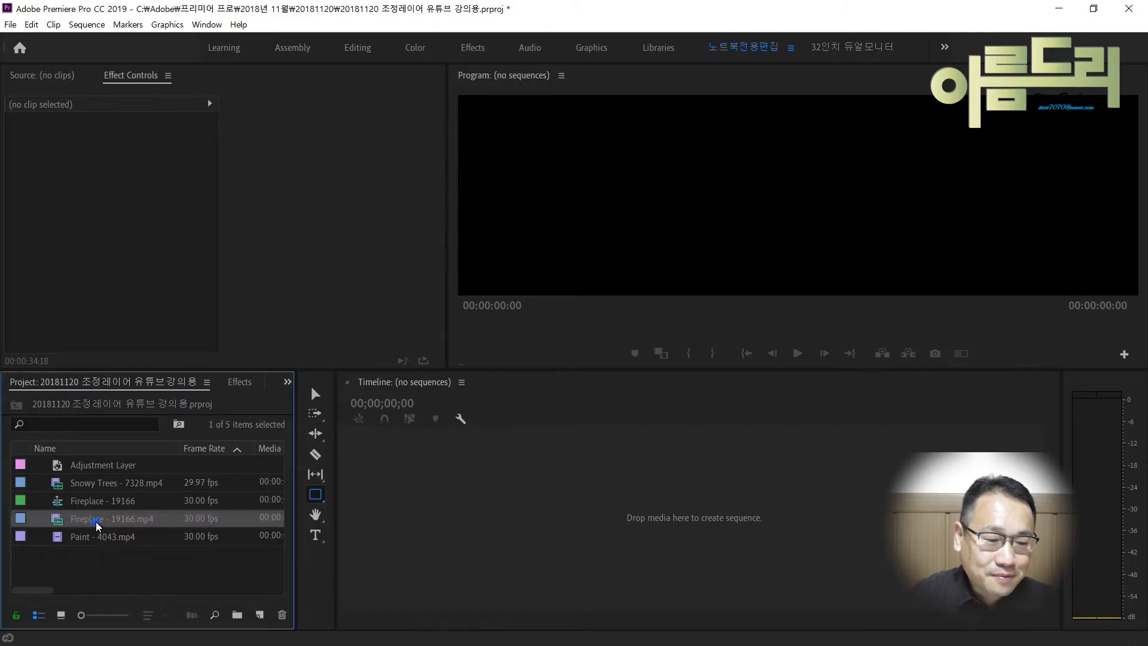
left_click_drag(374, 515, 384, 533)
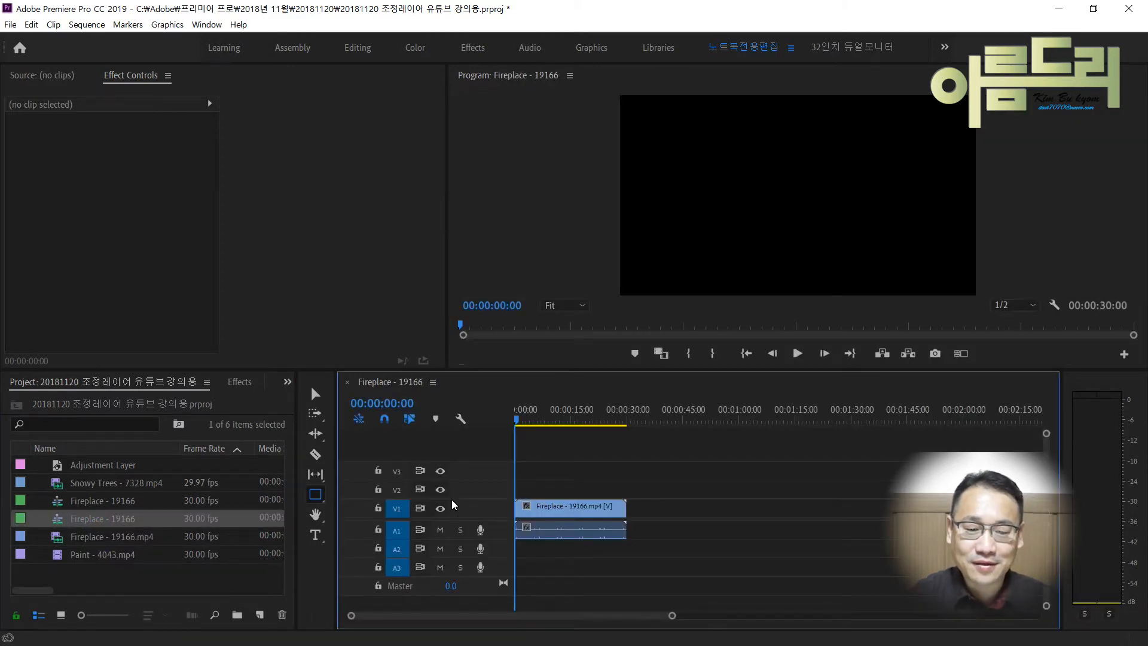
key("space")
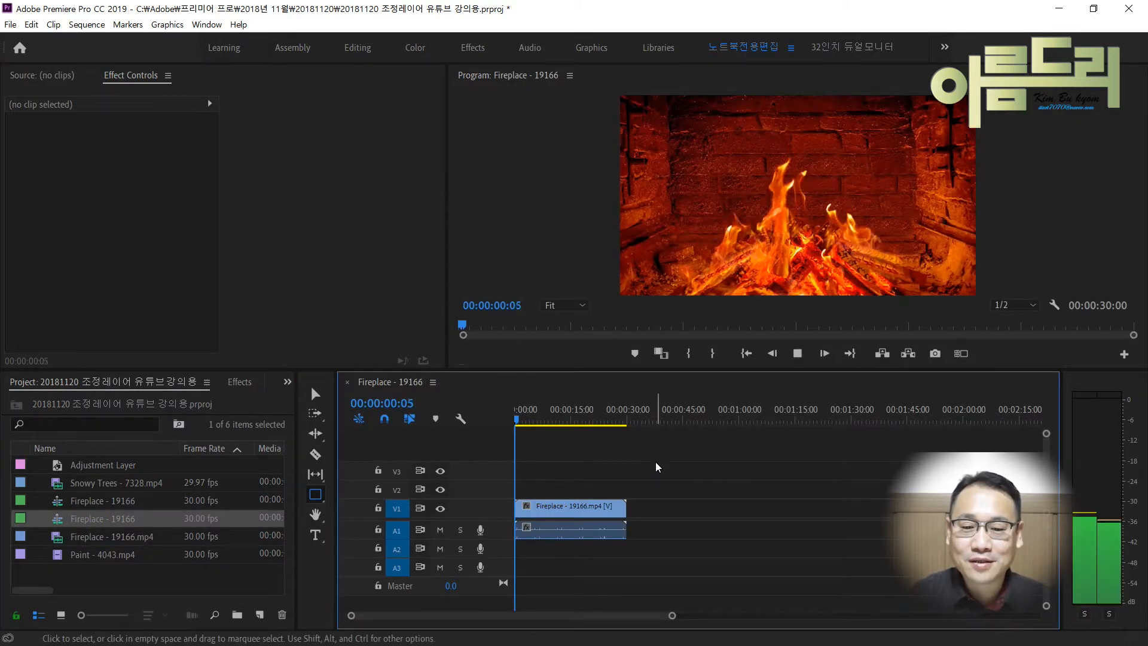
key("Home")
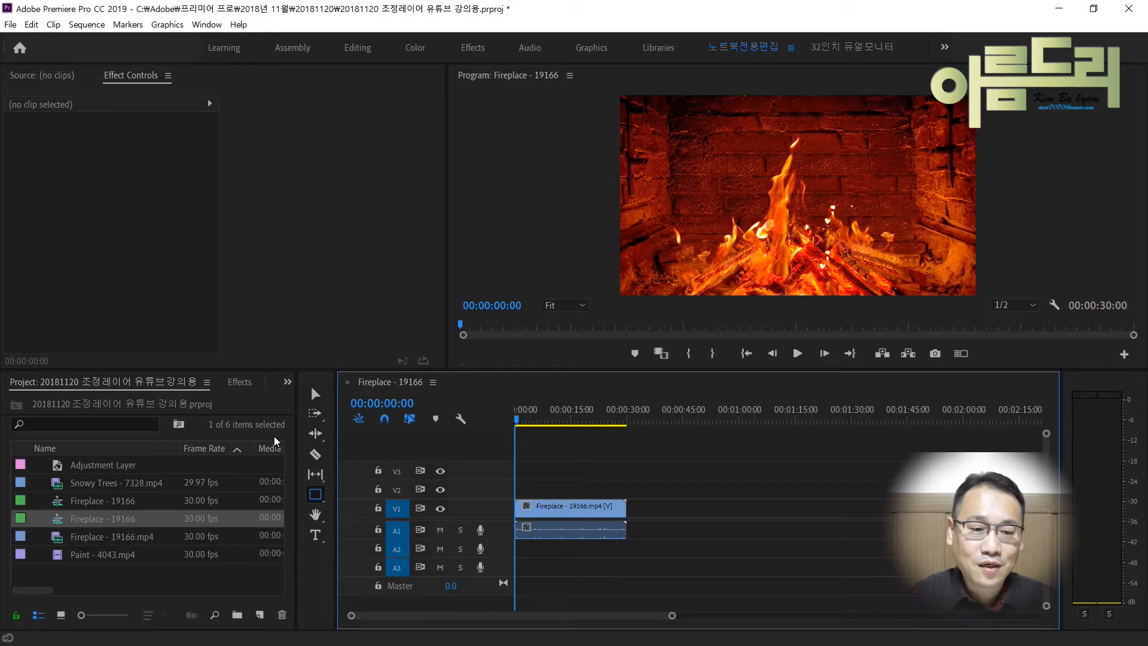
Apply Color Balance (HLS) directly to the fireplace clip on V1 and set its Hue to -213°.
left_click(246, 389)
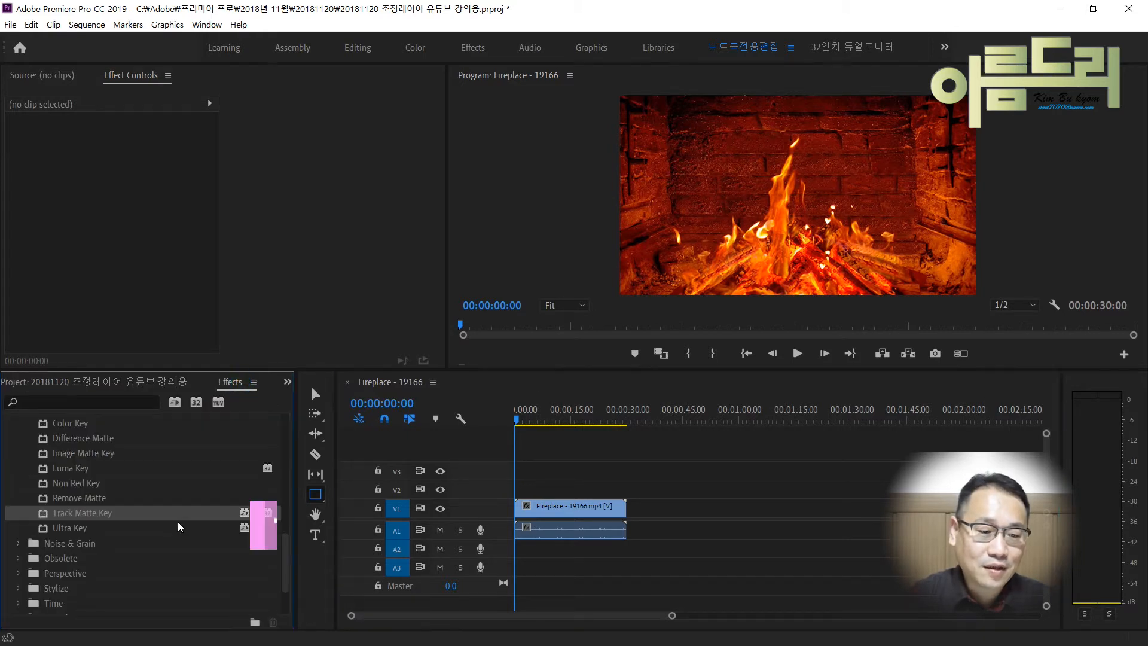
scroll(177, 526, "up", 5)
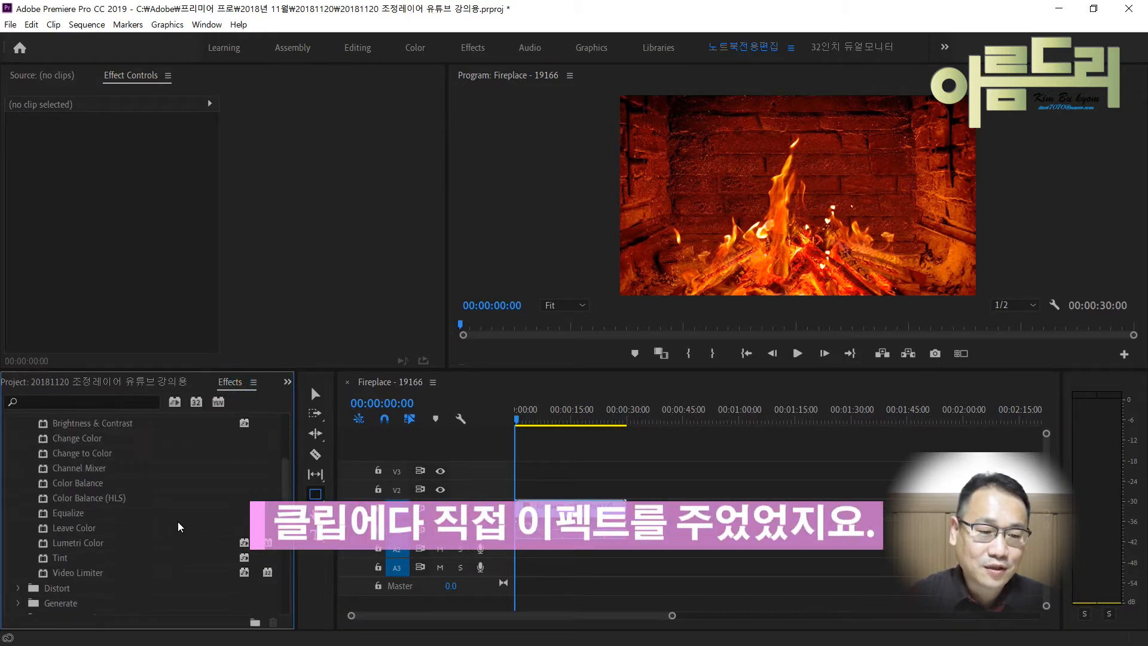
scroll(178, 521, "down", 3)
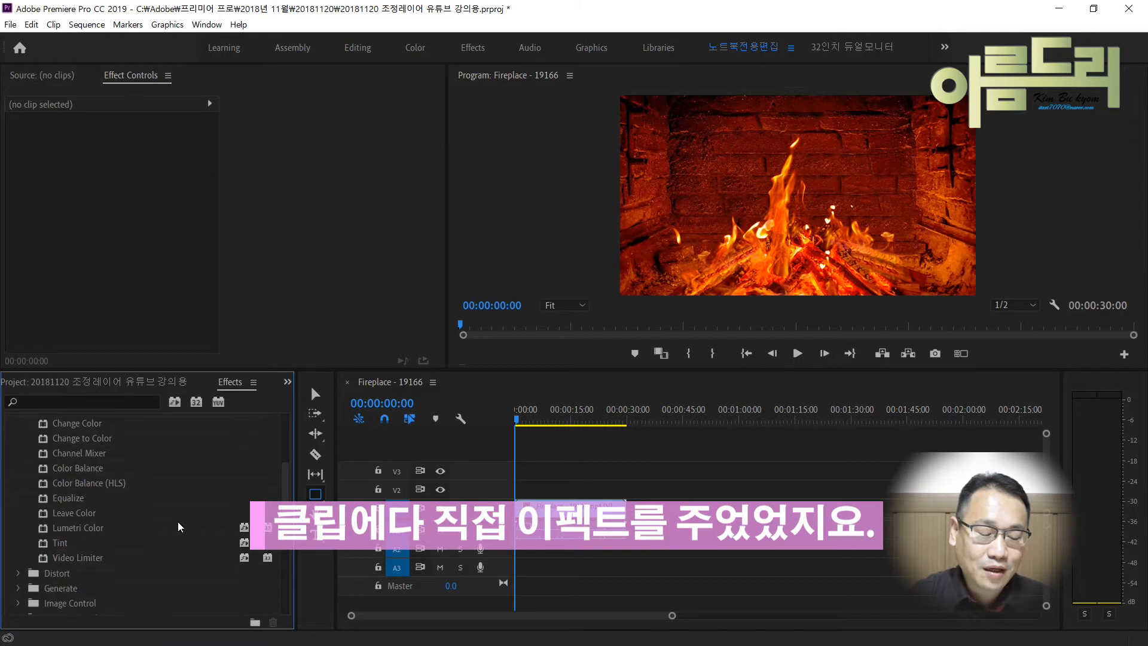
left_click_drag(86, 485, 545, 512)
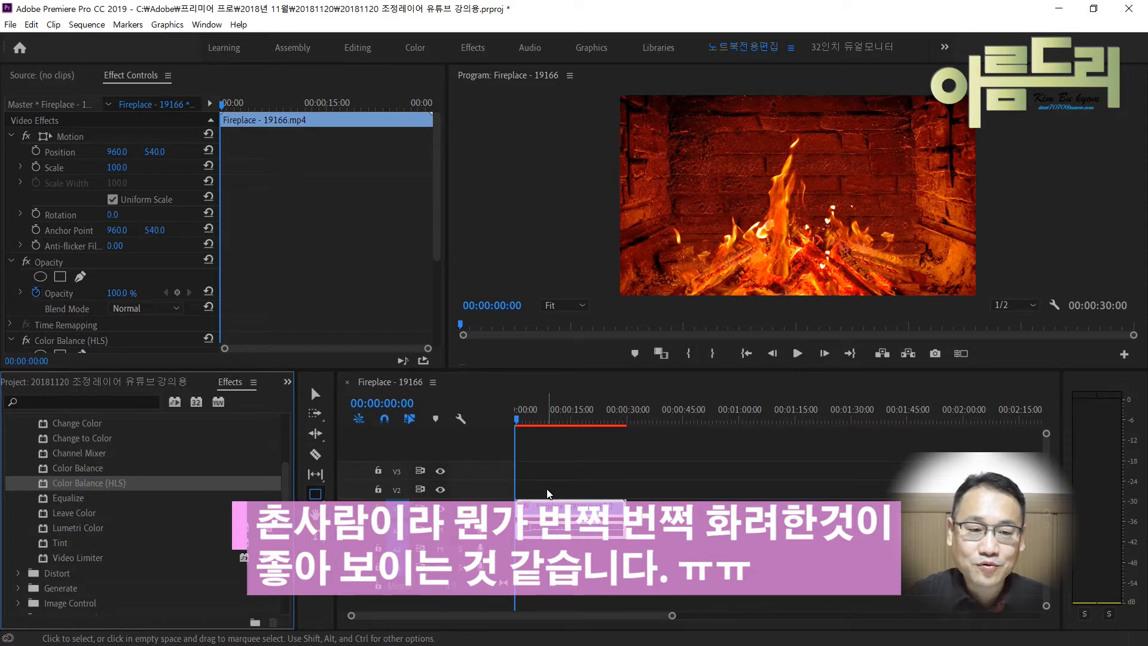
left_click_drag(439, 245, 445, 345)
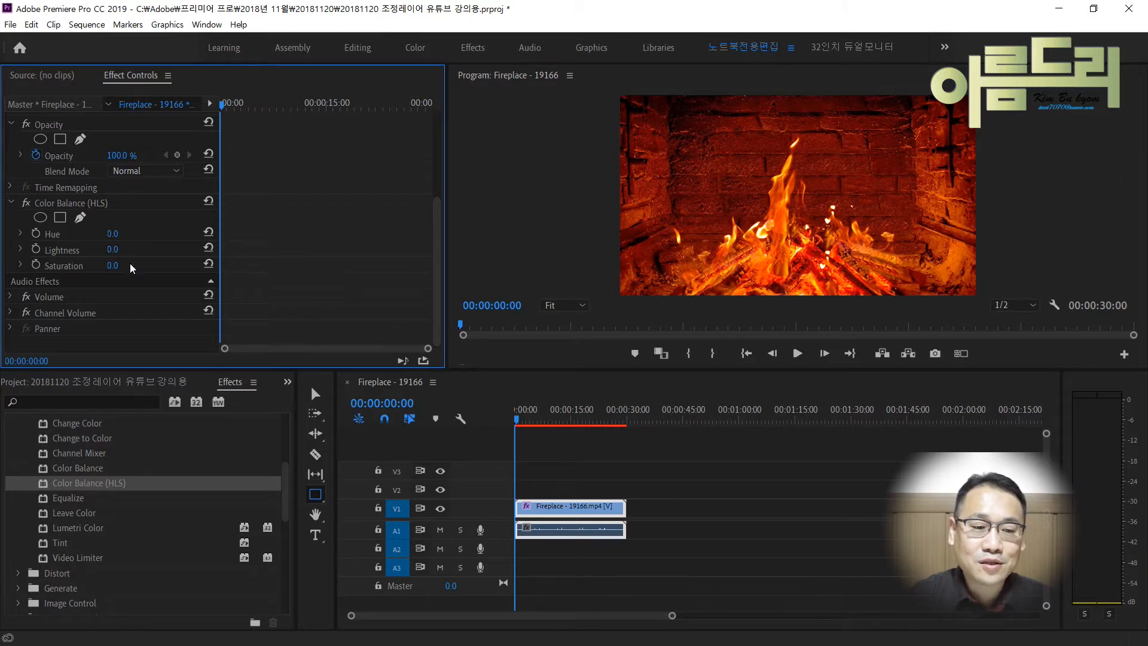
left_click_drag(128, 233, 83, 229)
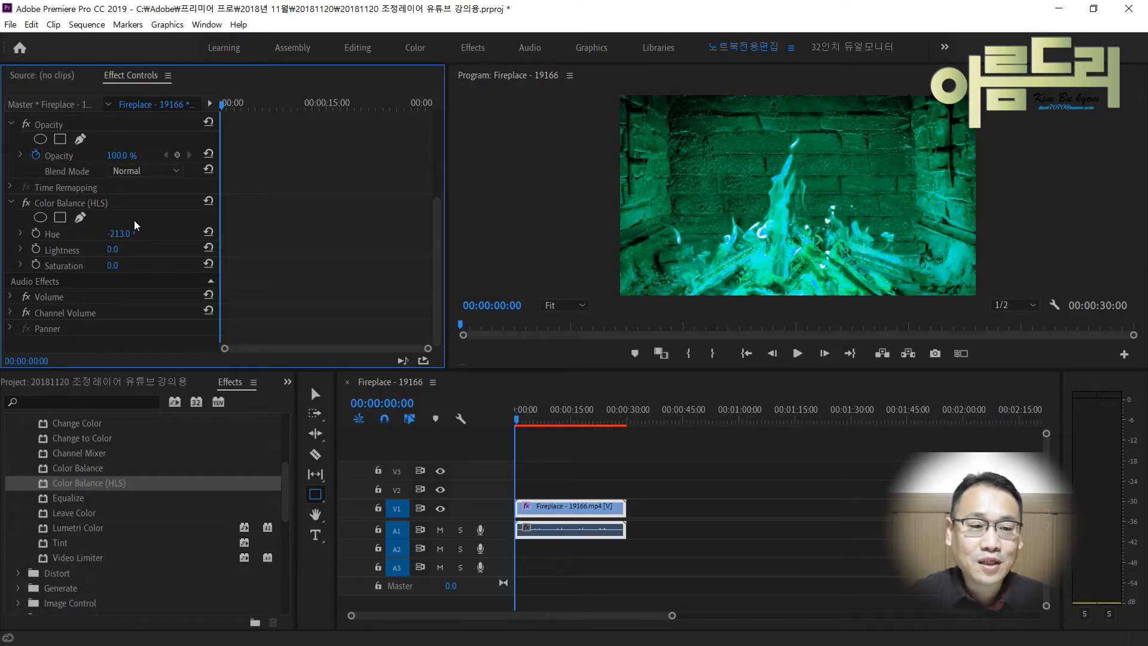
Delete the Color Balance (HLS) effect from the fireplace clip.
left_click(73, 204)
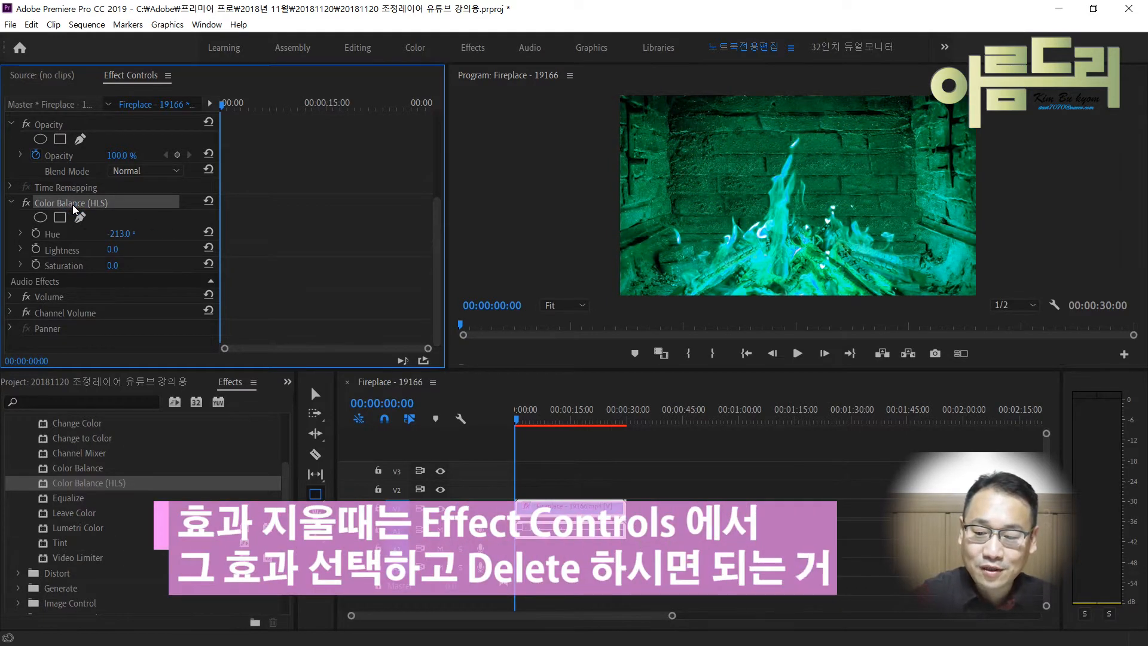
key("Delete")
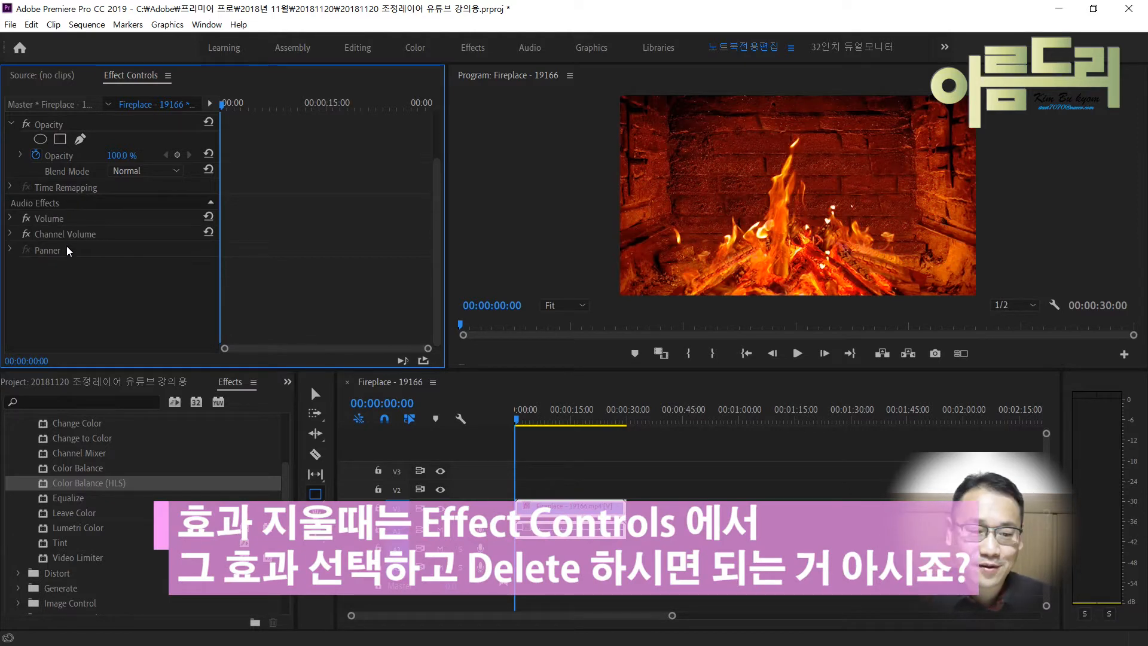
Create a 1920 × 1080, 30 fps adjustment layer with square pixels and place it on V2 at the sequence start.
left_click(119, 379)
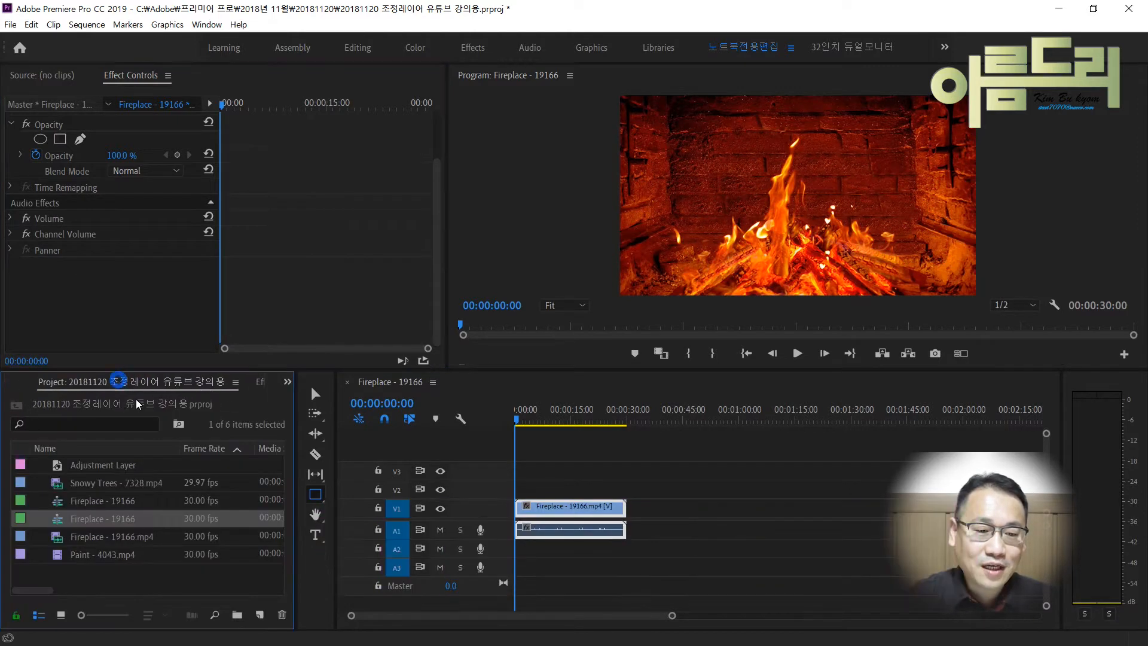
left_click(259, 614)
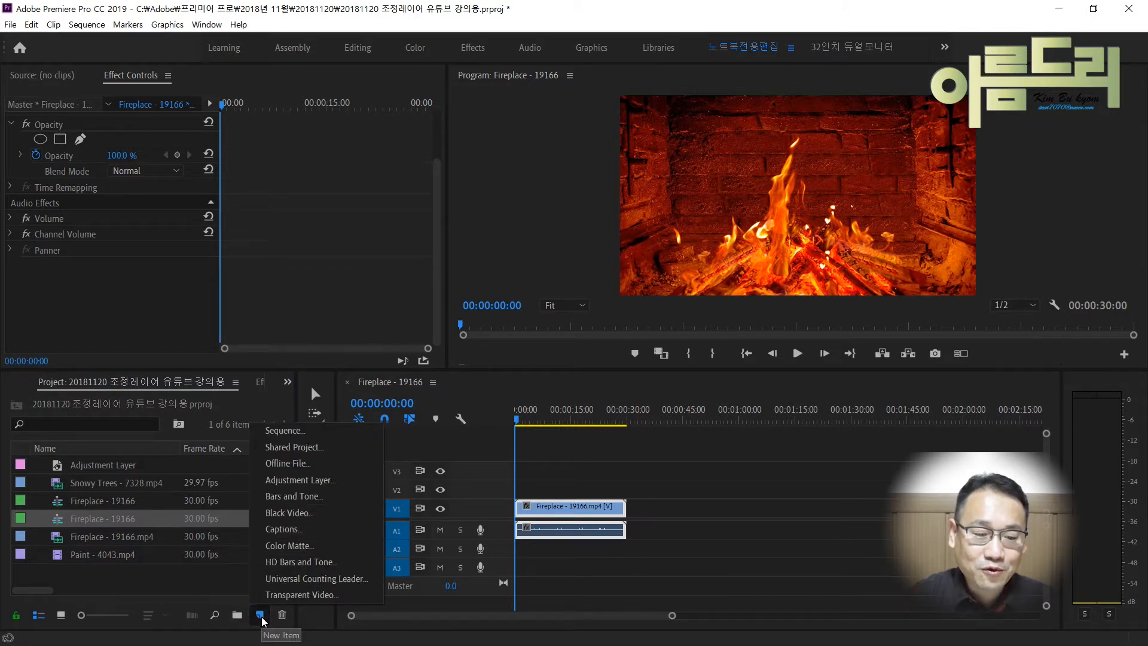
left_click(293, 483)
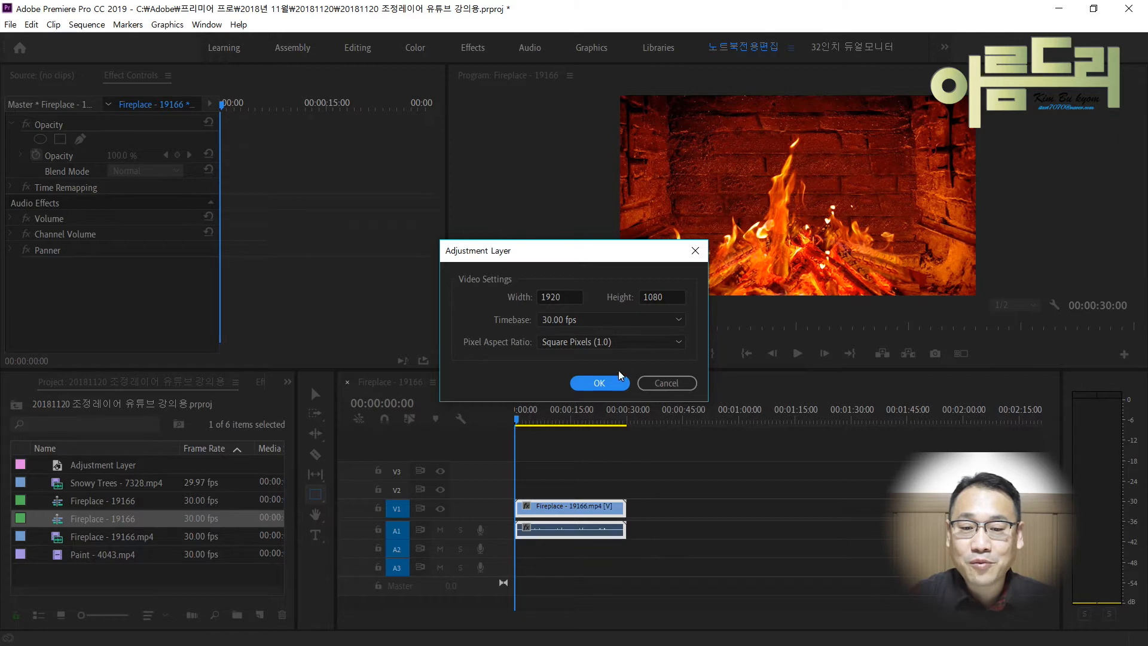
left_click(599, 383)
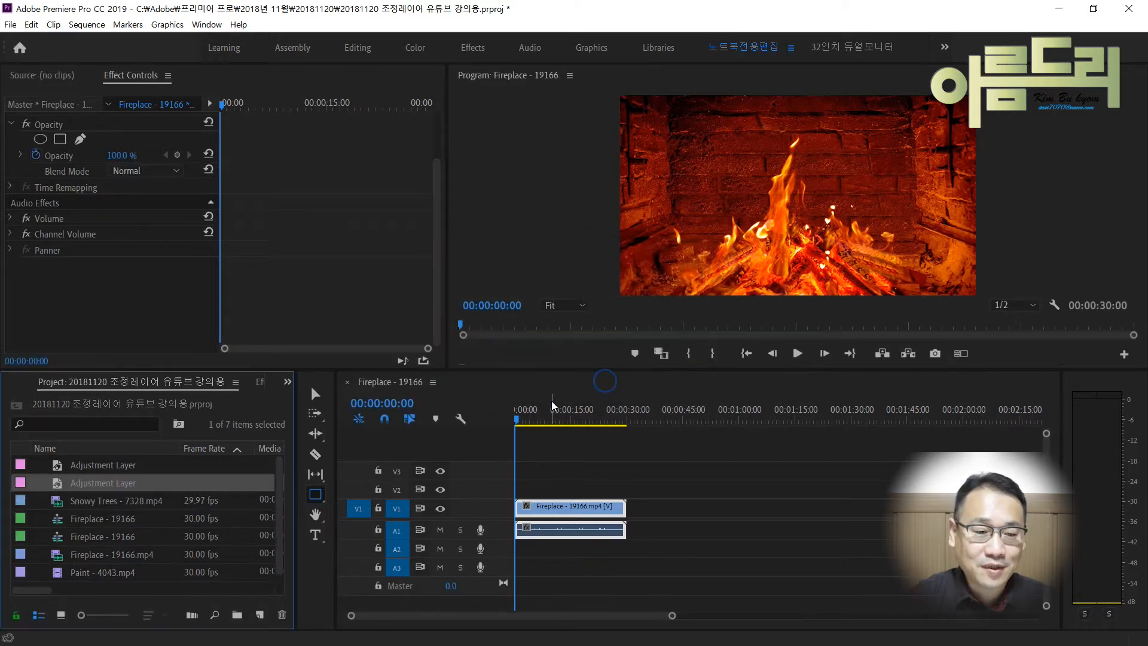
left_click(111, 483)
left_click_drag(112, 486, 492, 494)
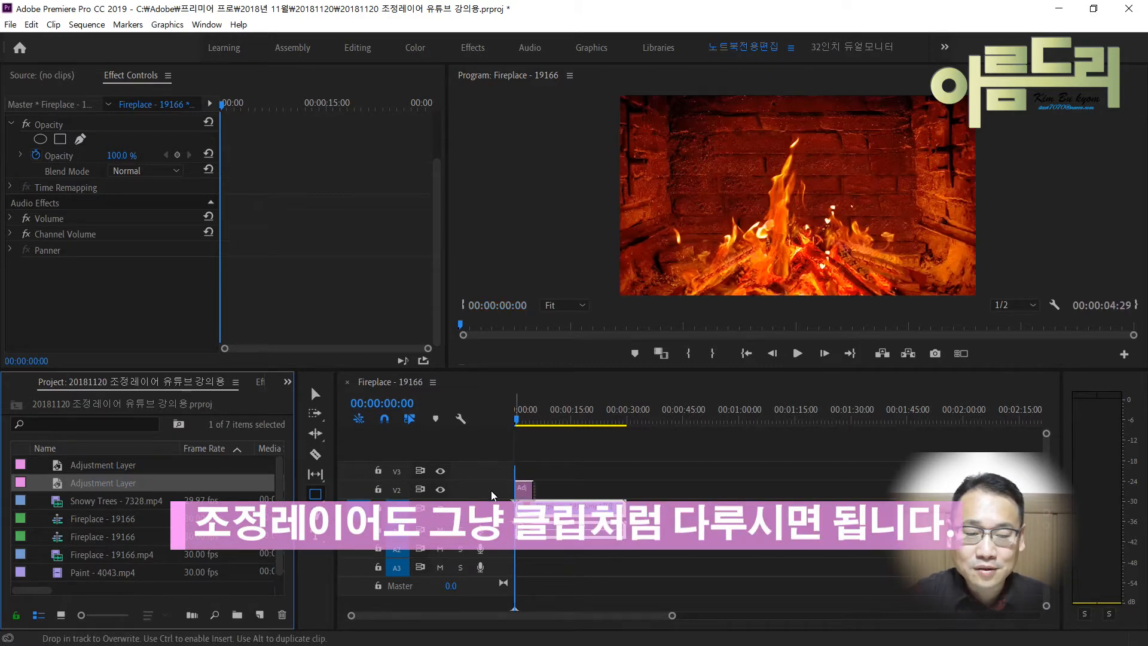
Play the first seconds of the sequence to check the fireplace footage under the adjustment layer.
key("space")
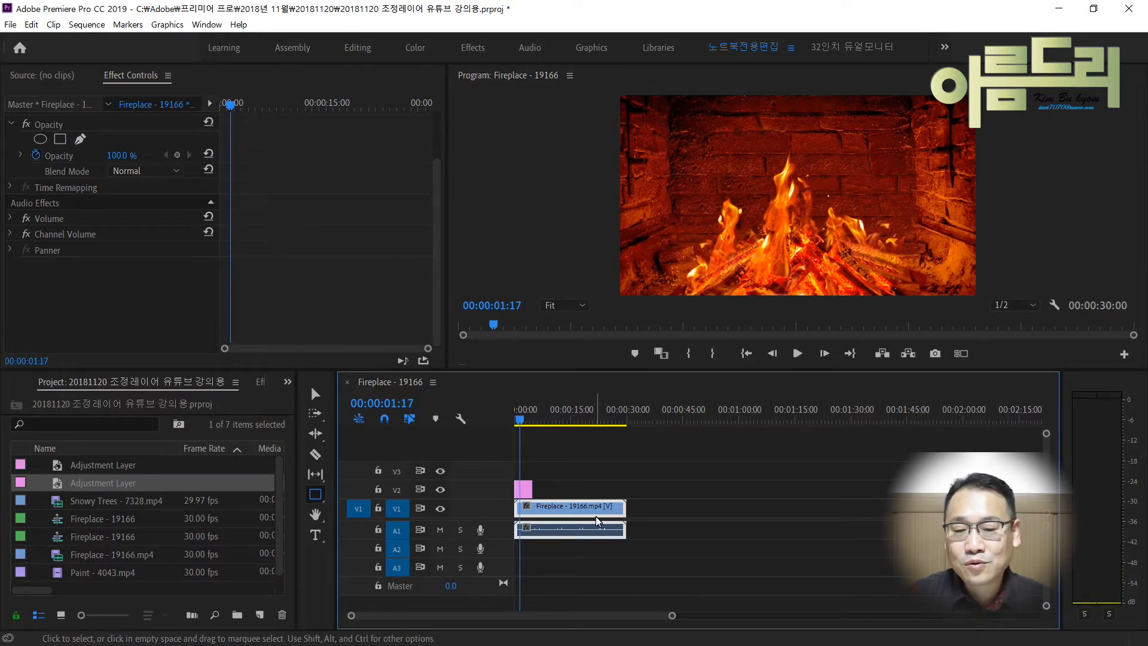
key("space")
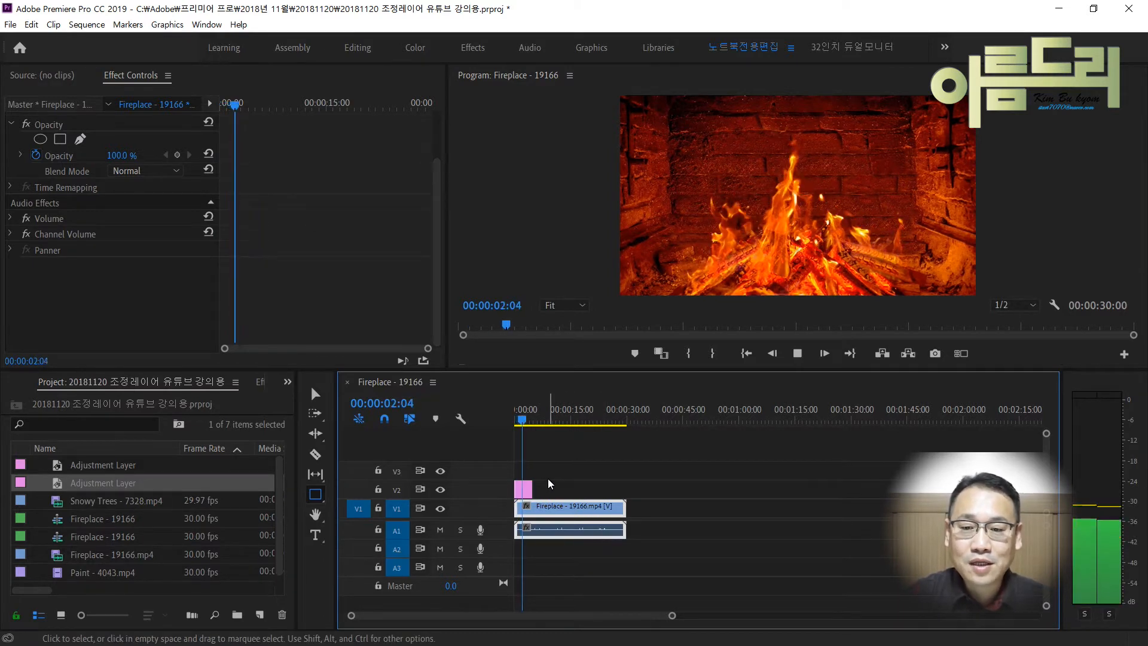
key("space")
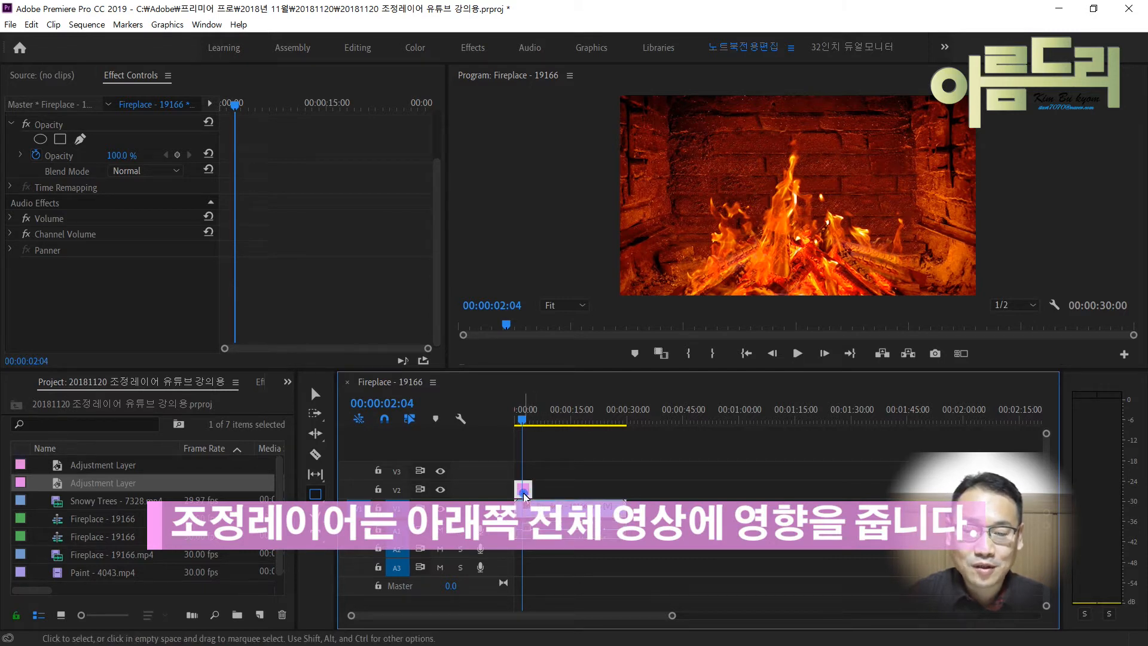
Apply the Color Balance (HLS) effect to the adjustment layer on V2.
left_click(524, 488)
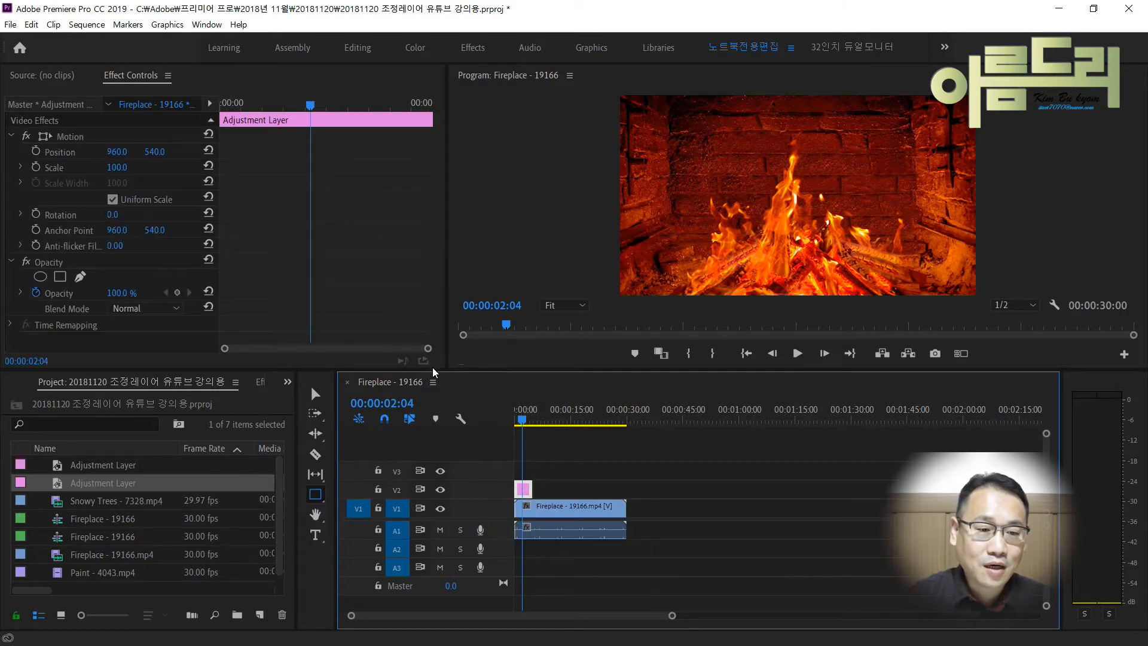
left_click(259, 382)
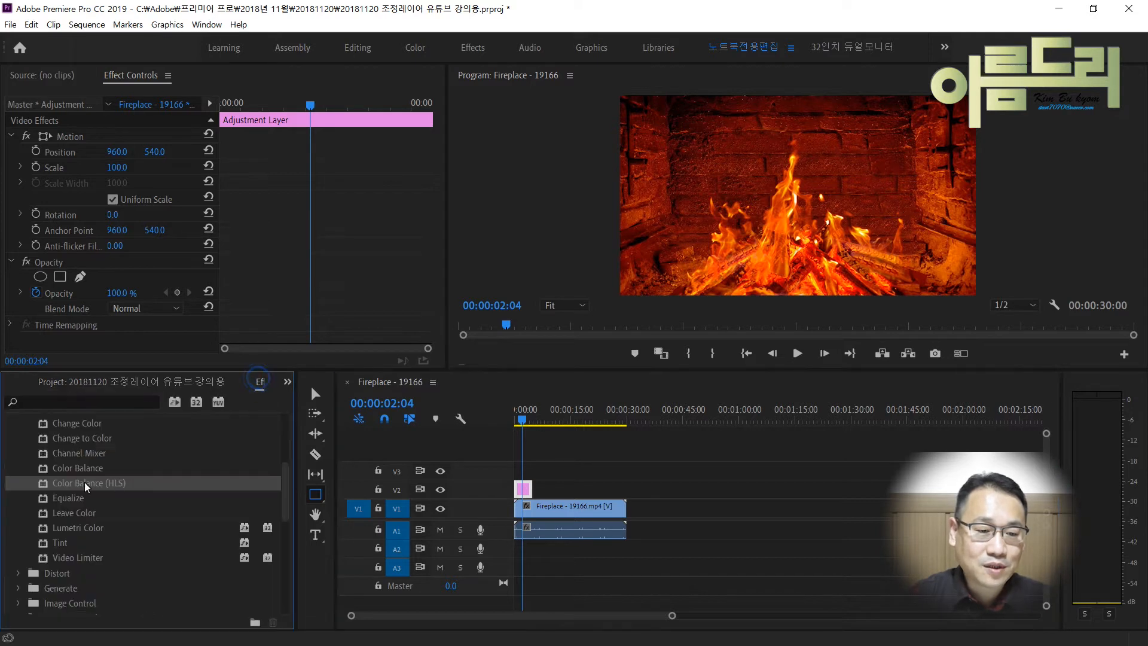
left_click_drag(84, 486, 523, 490)
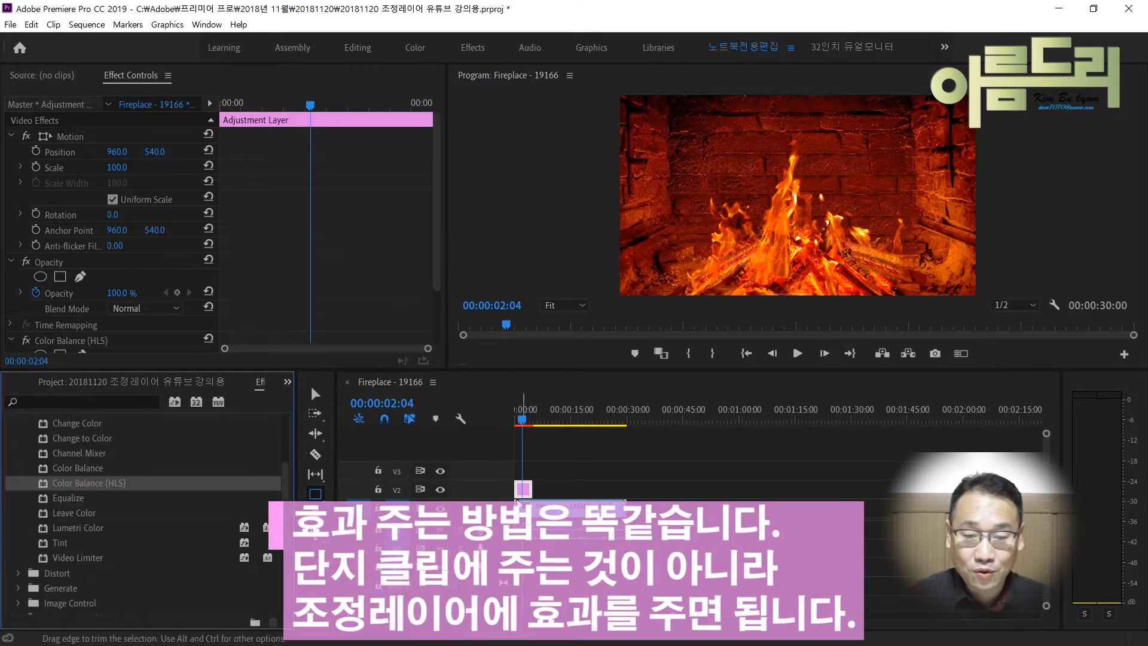
Keyframe the adjustment layer's Hue from 0 at its start to 360° at its end.
left_click_drag(522, 420, 489, 425)
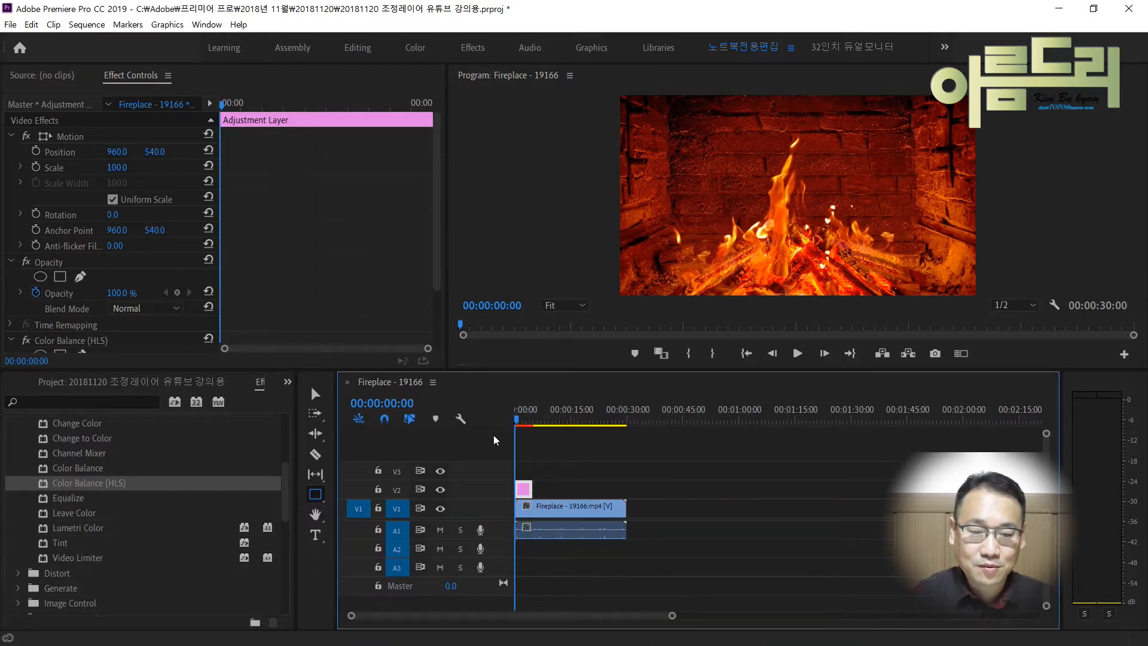
scroll(300, 289, "down", 3)
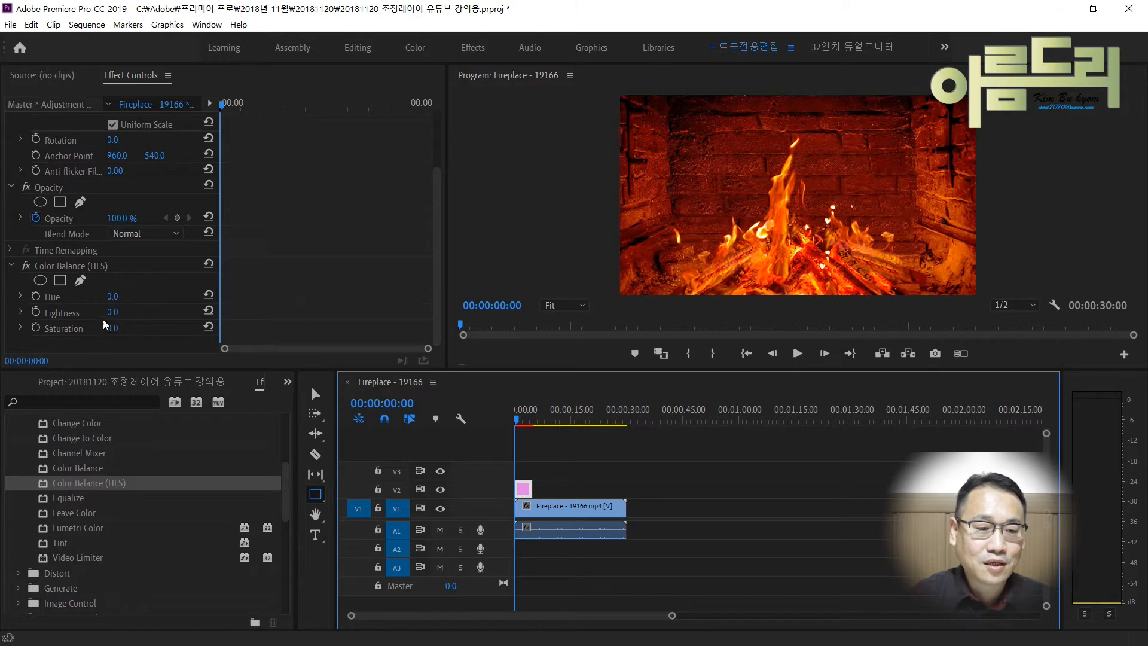
left_click(37, 296)
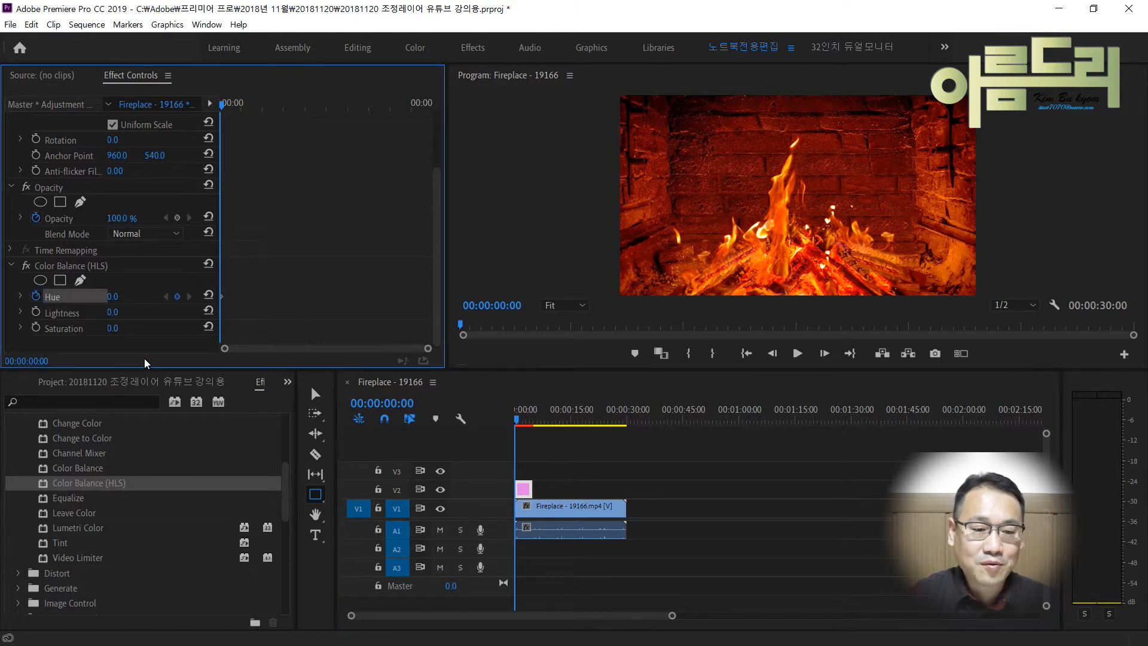
key("End")
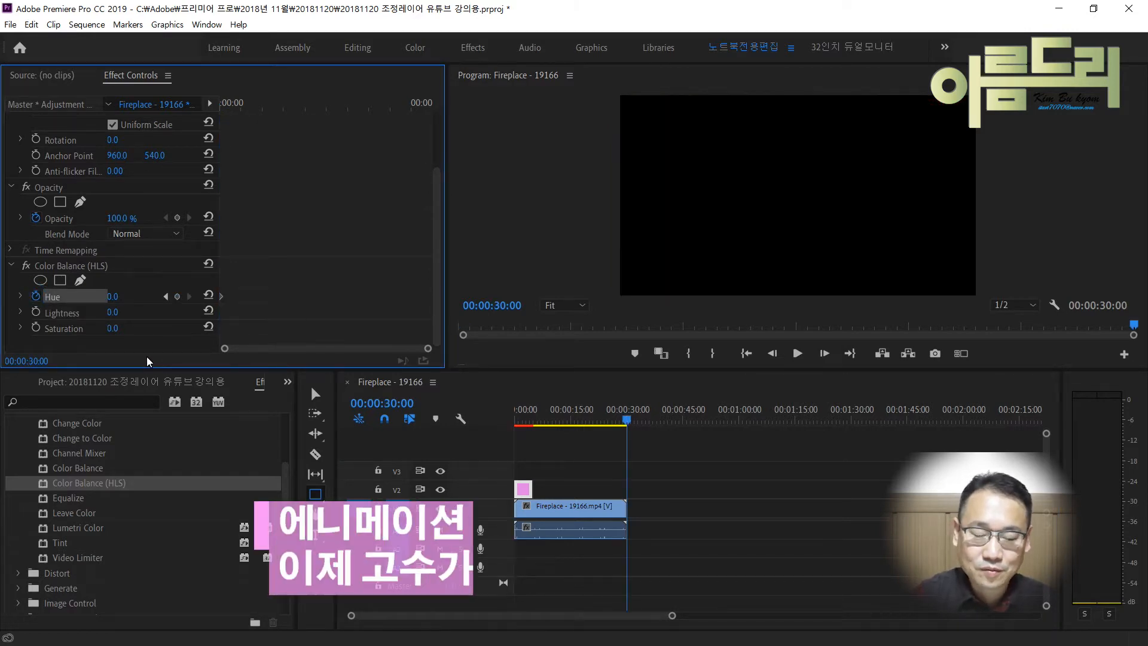
left_click(177, 296)
type("360")
key("Return")
Play the sequence from the beginning to preview the hue animation on the fireplace footage.
key("Home")
key("space")
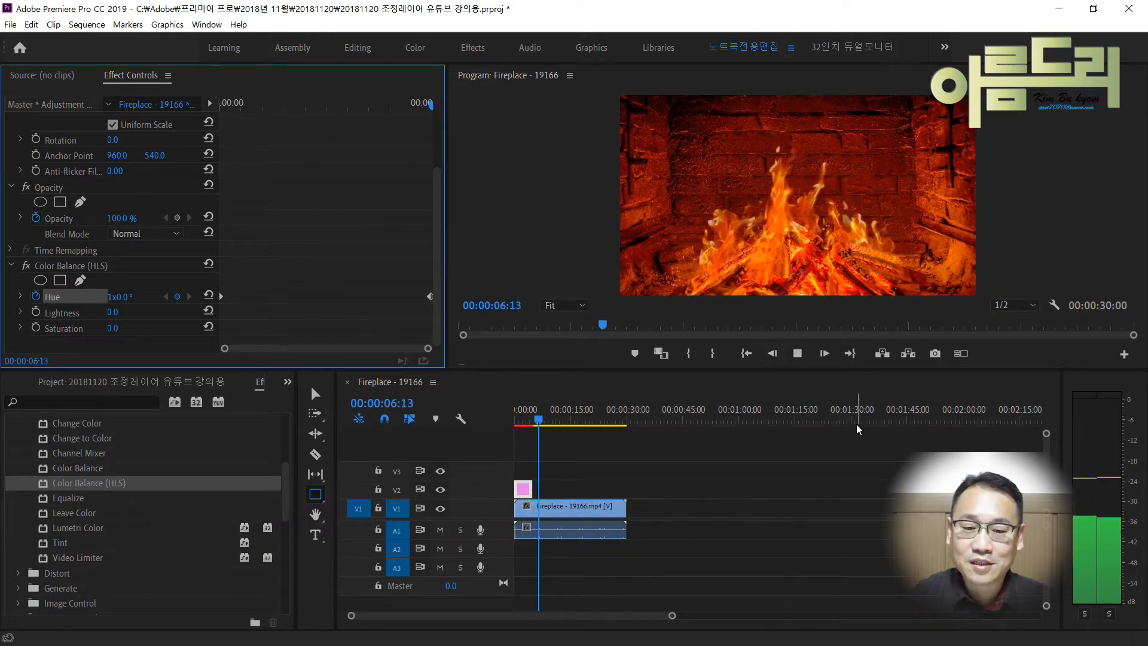
key("space")
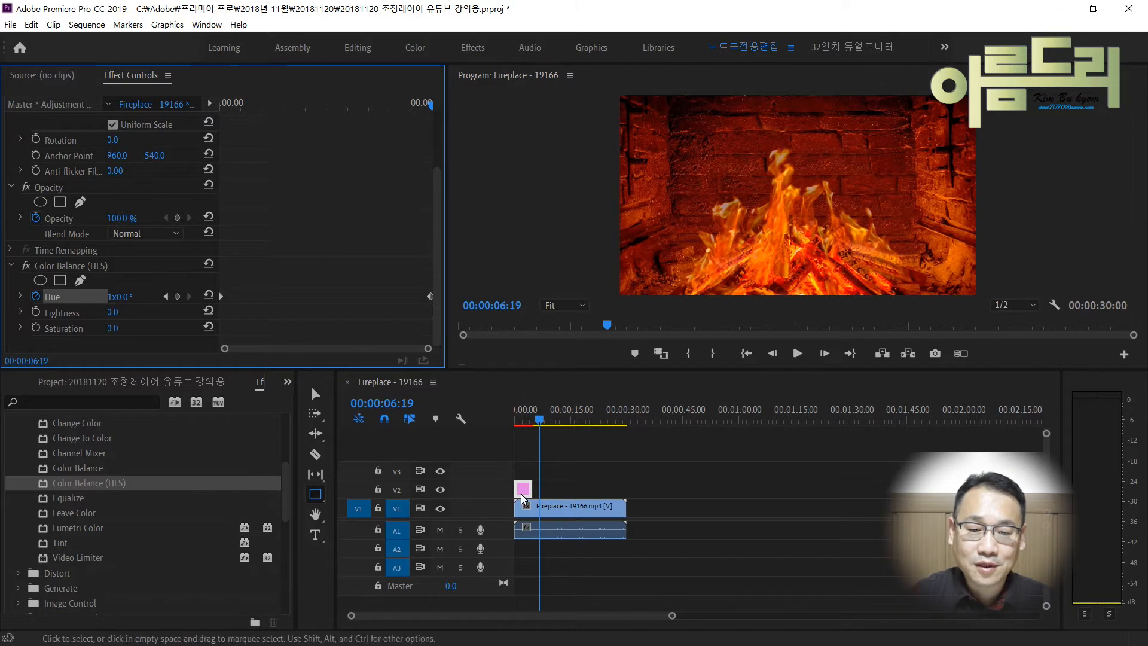
Copy the adjustment layer to about 17 seconds on V2 and preview that section from 00:00:16:00.
left_click_drag(522, 493, 588, 497)
left_click(576, 407)
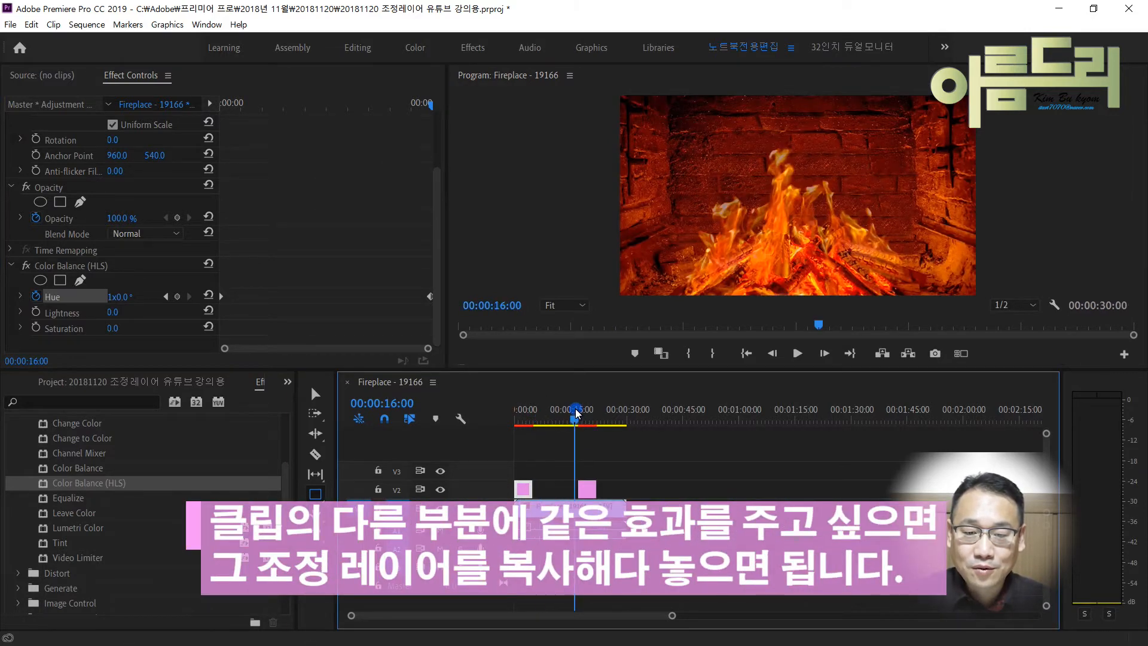
key("space")
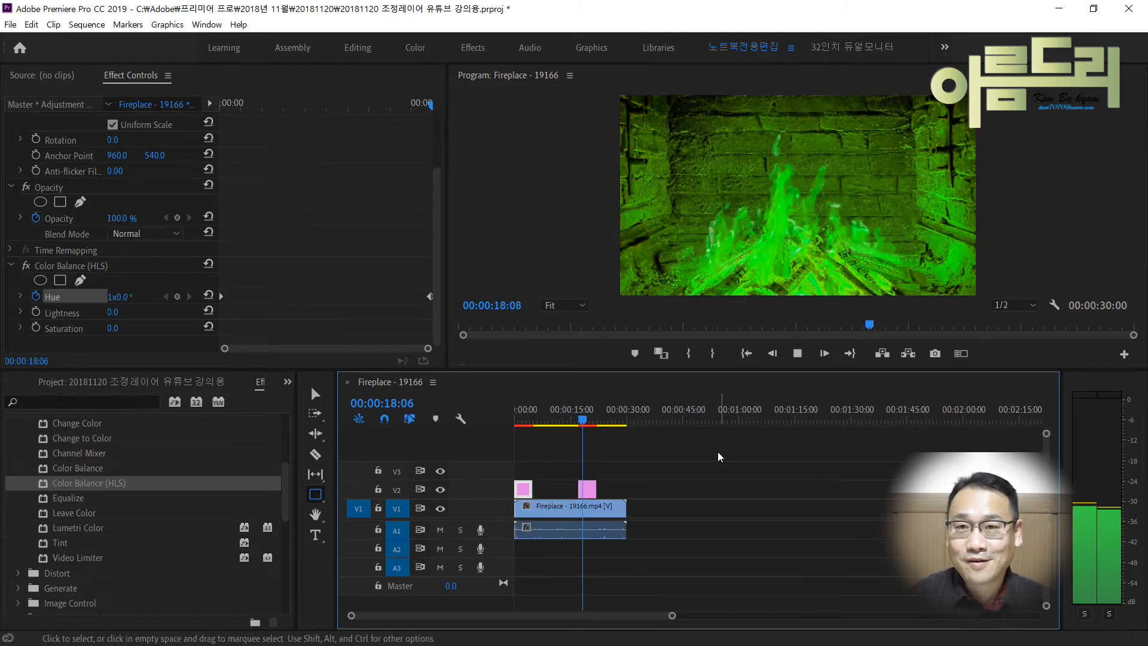
key("space")
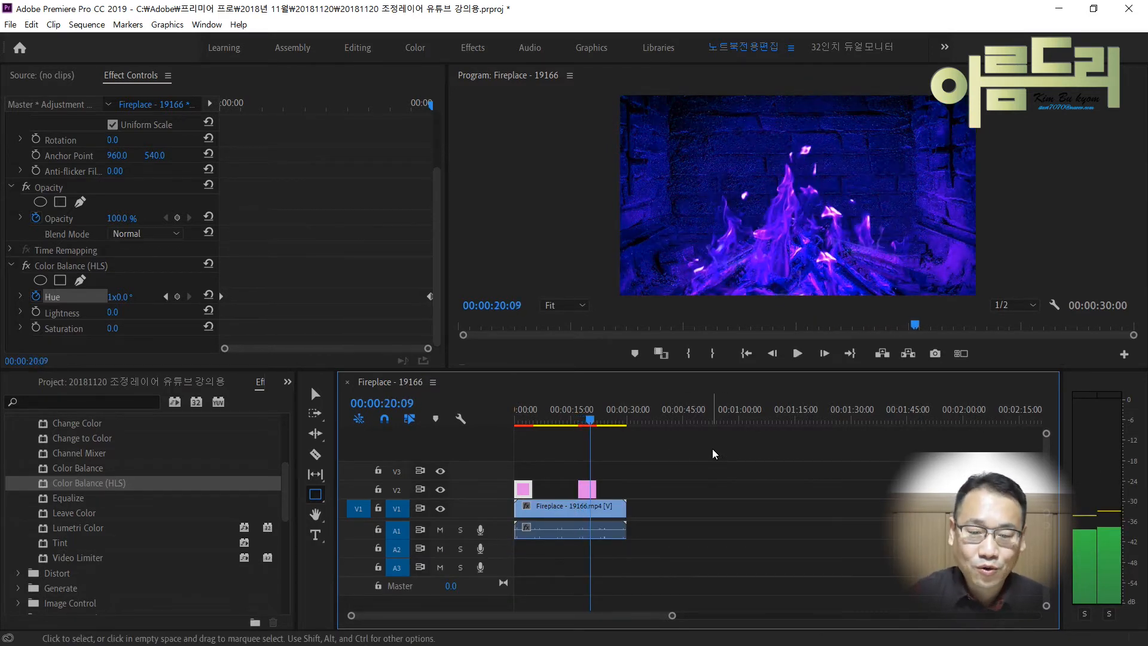
Delete the copied adjustment layer at about 17 seconds on V2.
left_click(590, 489)
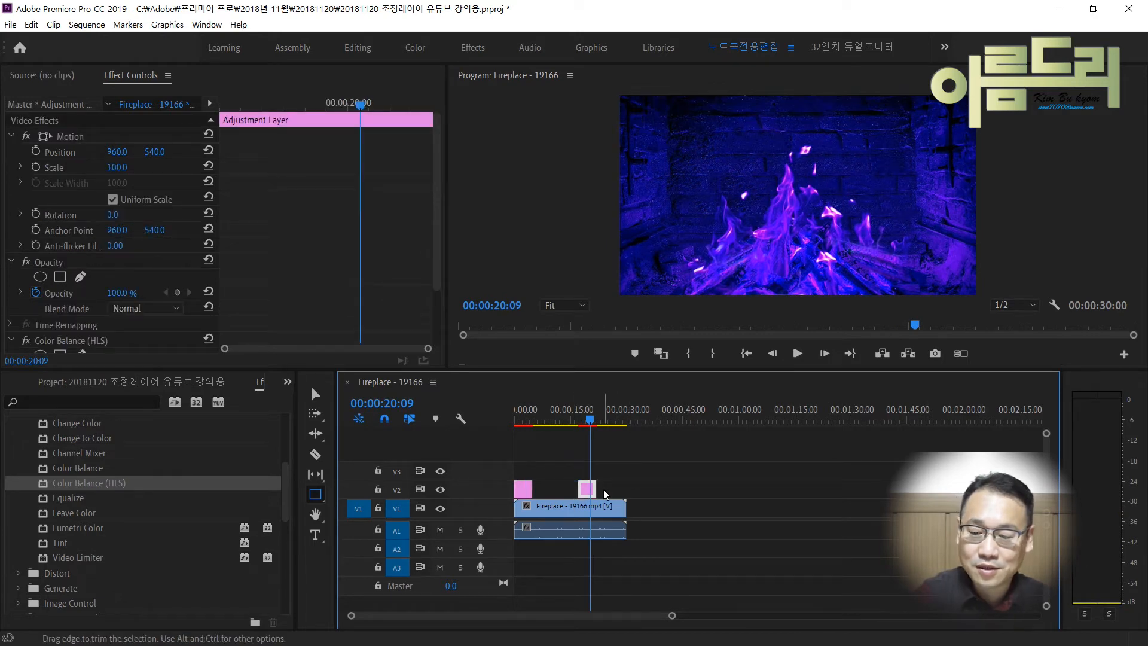
key("Delete")
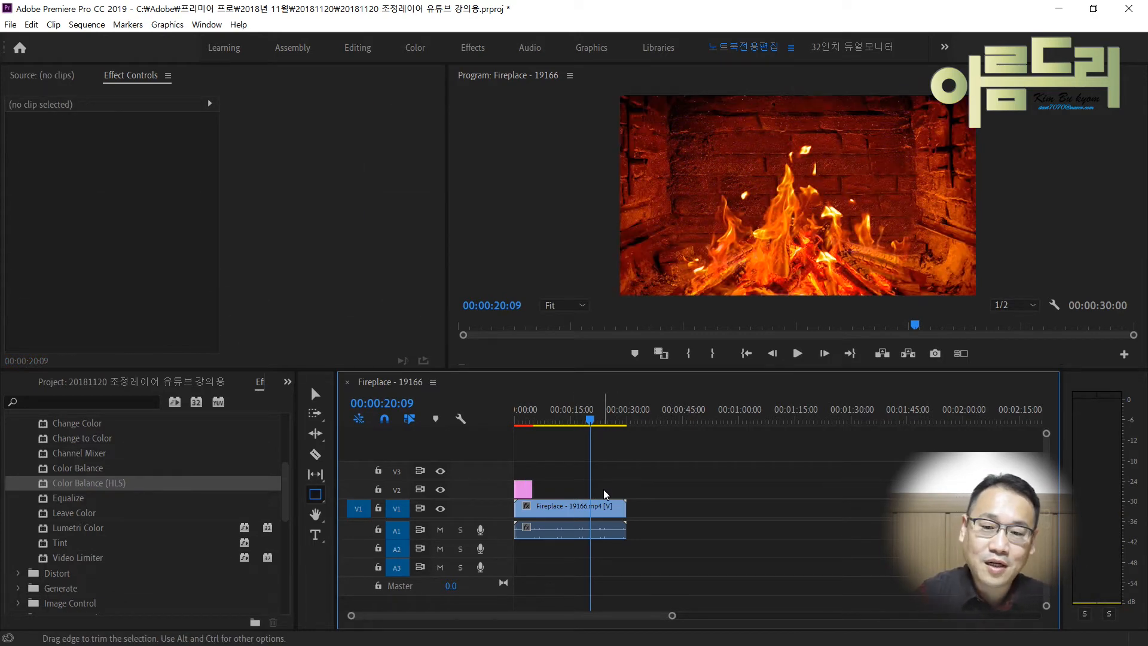
Move the playhead to 00:00:02:18 and increase the height of the V2 track.
left_click(524, 415)
scroll(498, 495, "up", 5)
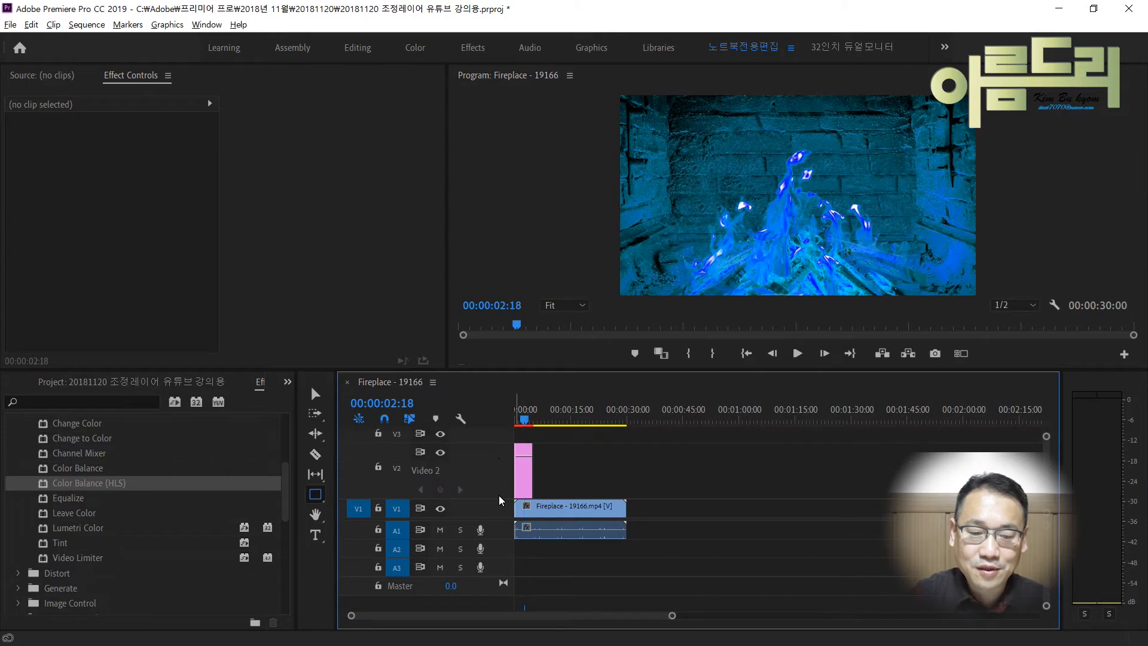
Collapse the V2 track height and preview the first adjustment layer's opacity and hue animation from the sequence start.
scroll(498, 495, "down", 4)
key("equal")
key("equal")
scroll(490, 486, "down", 1)
double_click(483, 486)
double_click(483, 486)
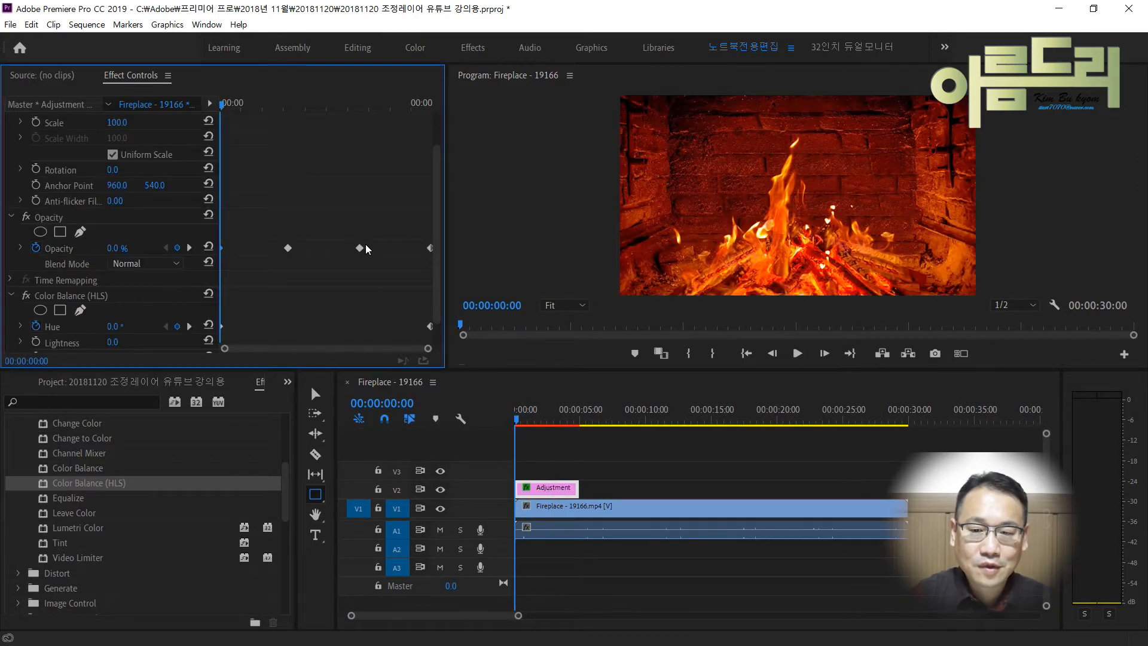
key("space")
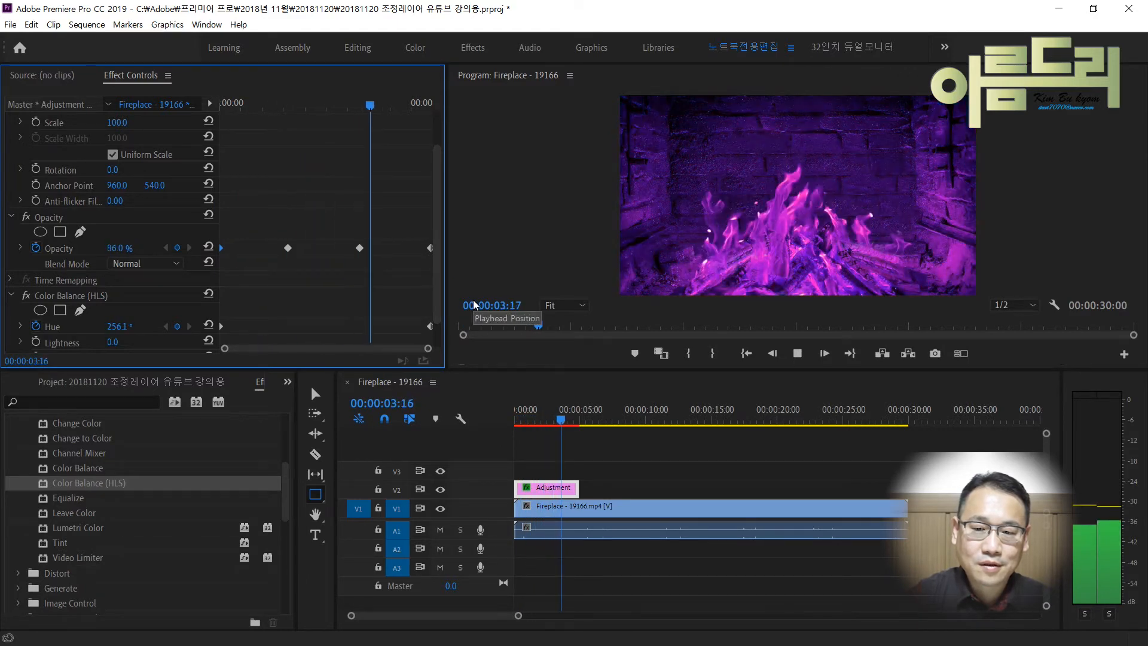
key("space")
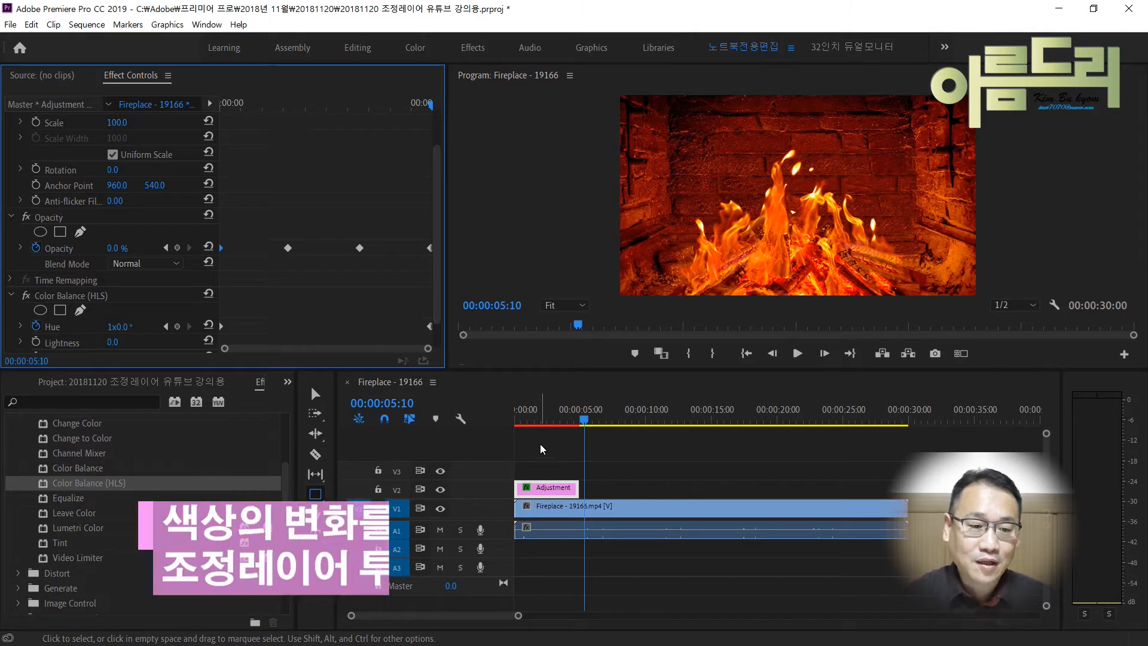
Place another adjustment layer on V2 right after the first one and apply the Spherize distortion effect to it.
left_click(135, 385)
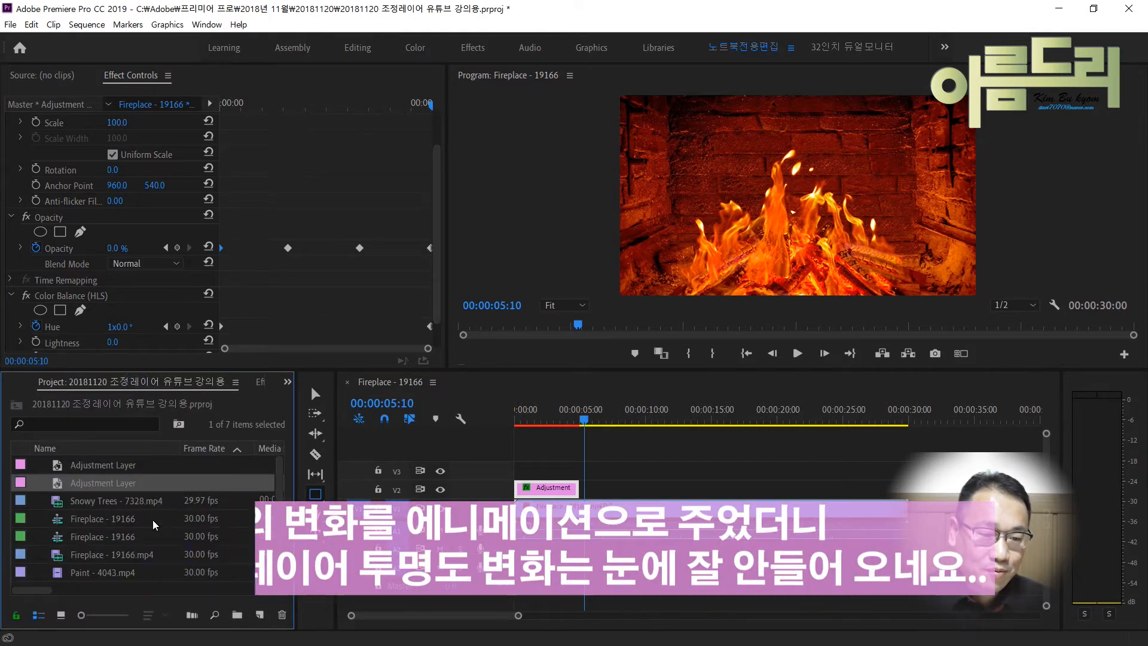
left_click(598, 409)
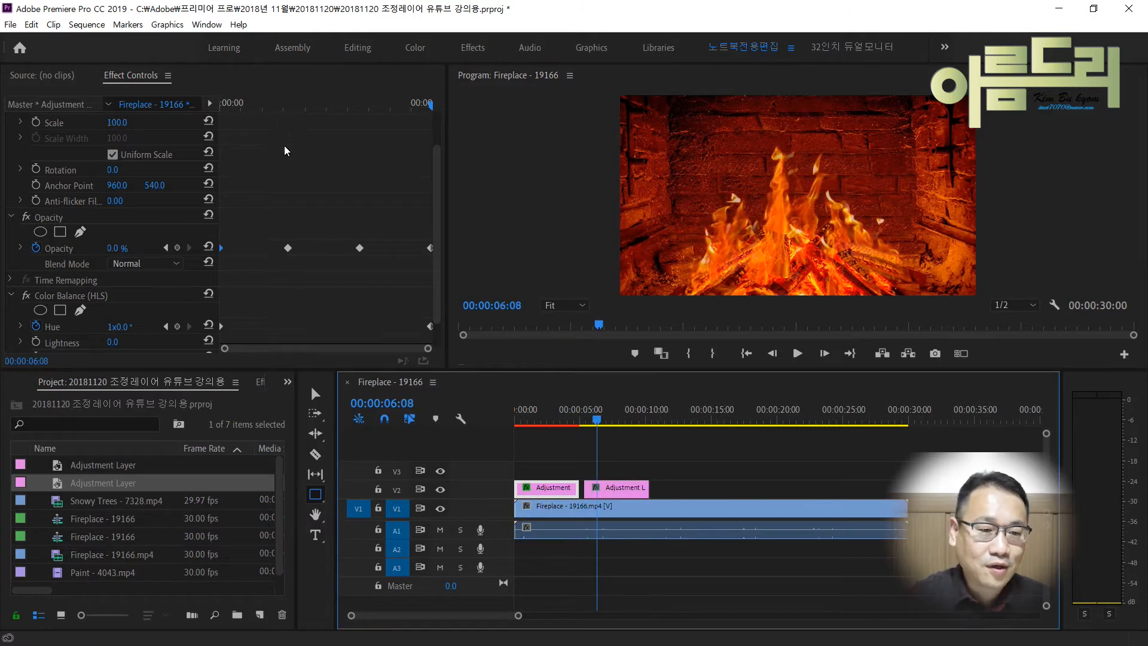
left_click(261, 383)
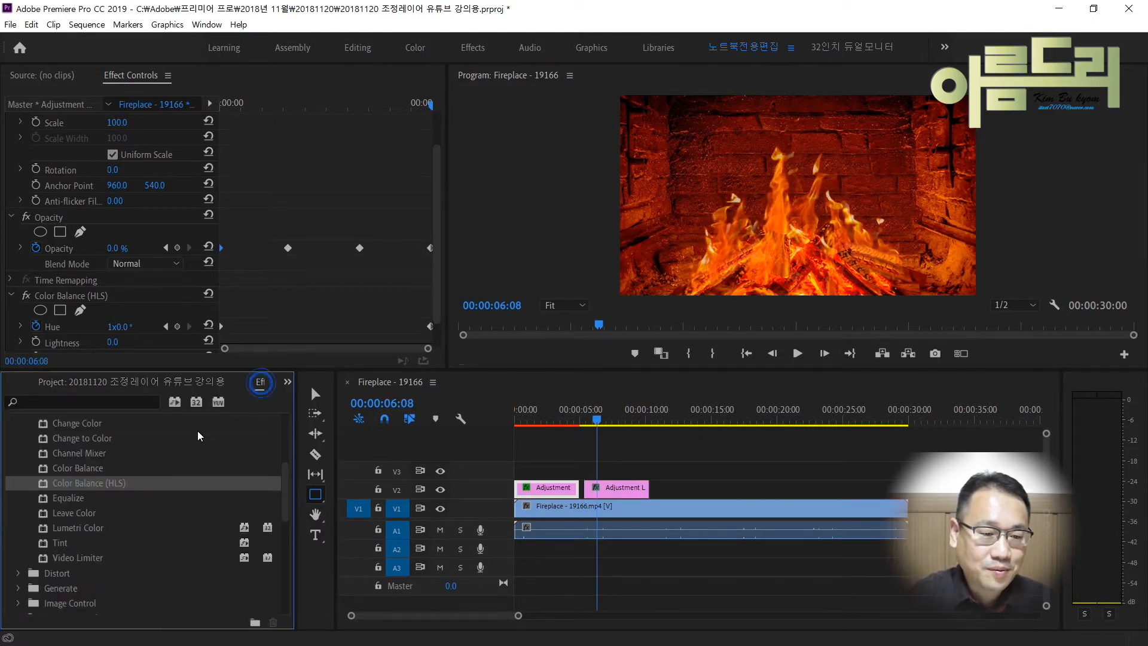
scroll(150, 525, "down", 1)
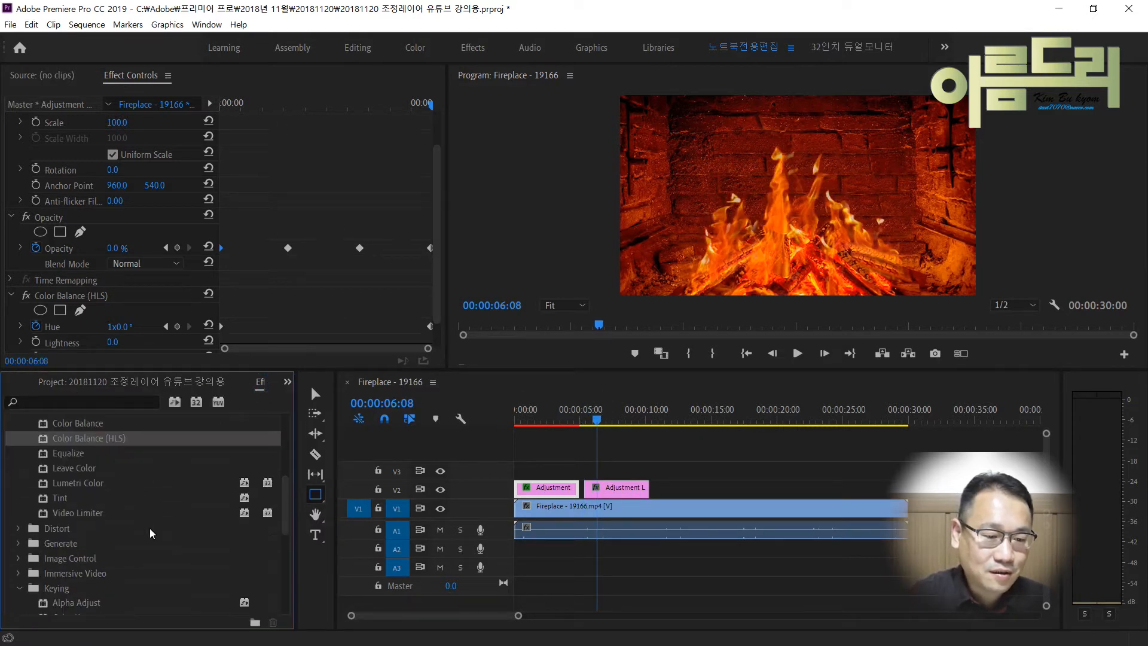
left_click(23, 530)
scroll(135, 537, "down", 3)
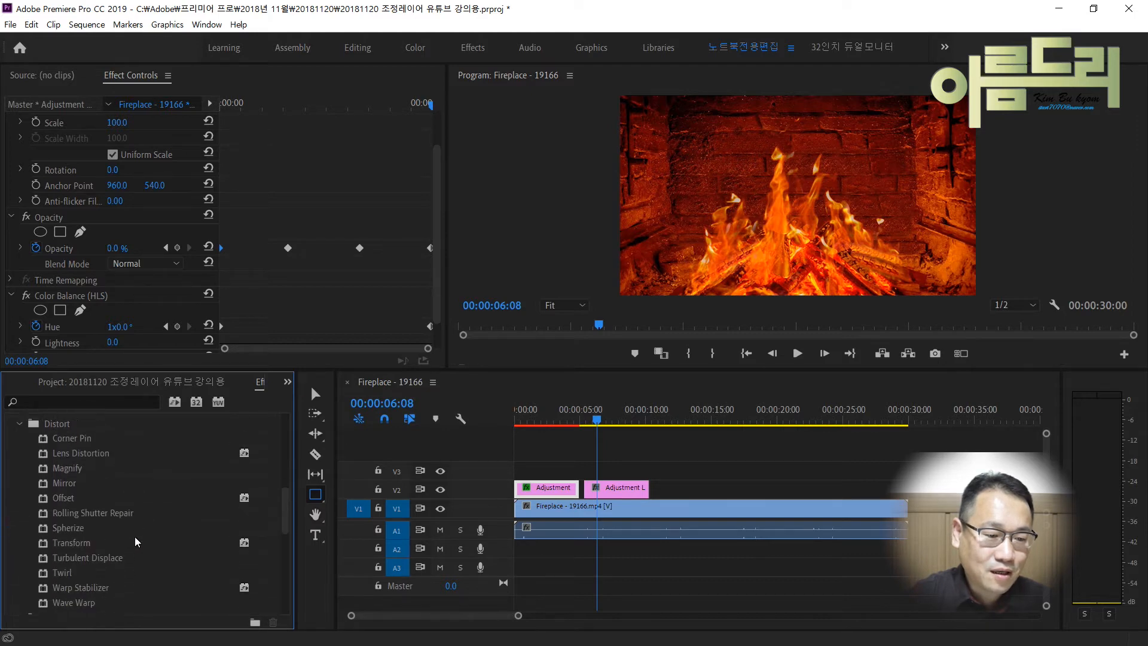
left_click_drag(68, 483, 616, 487)
left_click_drag(598, 420, 612, 418)
Set the second adjustment layer's blend mode to Normal and keyframe its Spherize radius from 0 to 638 at 00:00:07:22 and back to 0.
scroll(157, 309, "down", 1)
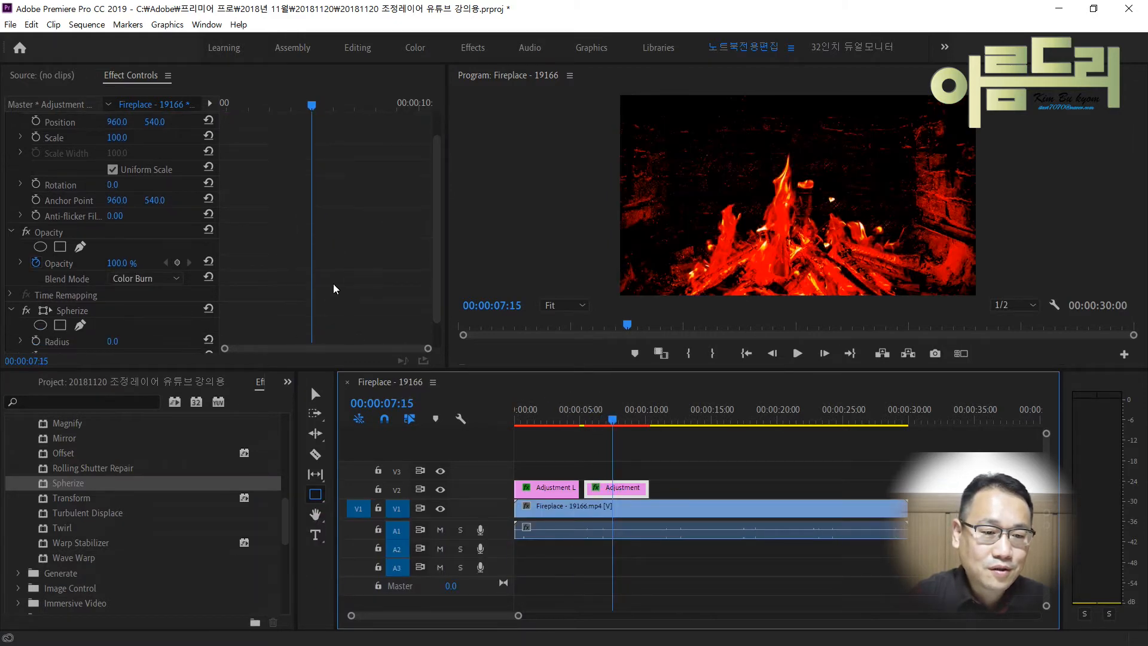
scroll(148, 286, "up", 1)
left_click(152, 309)
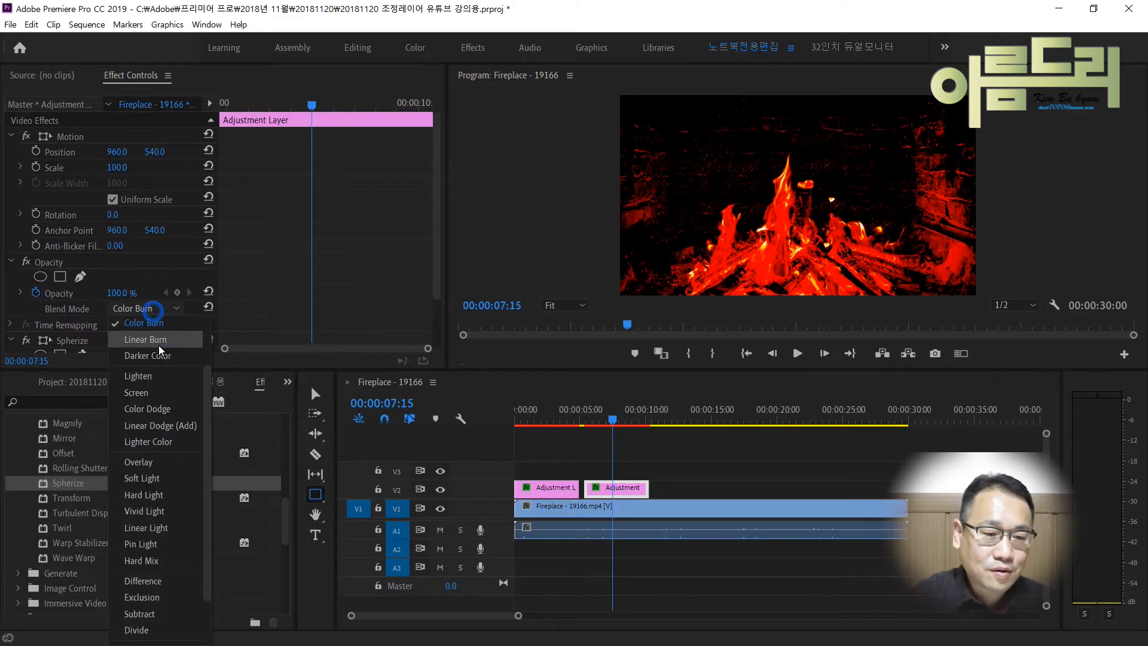
left_click(146, 323)
scroll(212, 314, "down", 2)
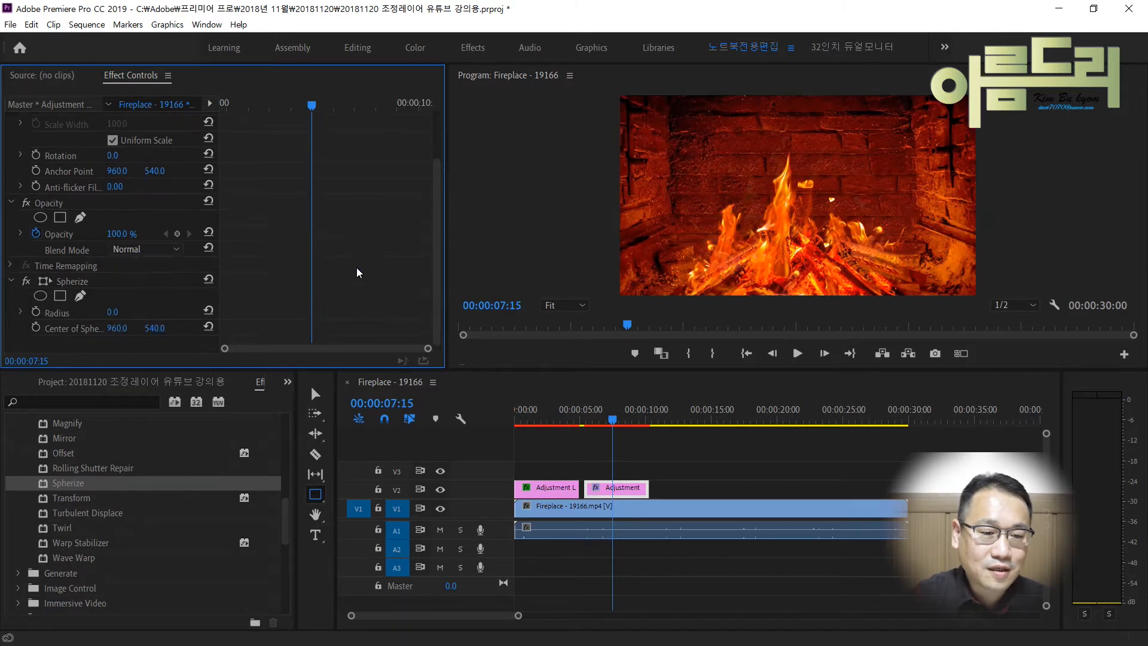
left_click_drag(212, 310, 494, 357)
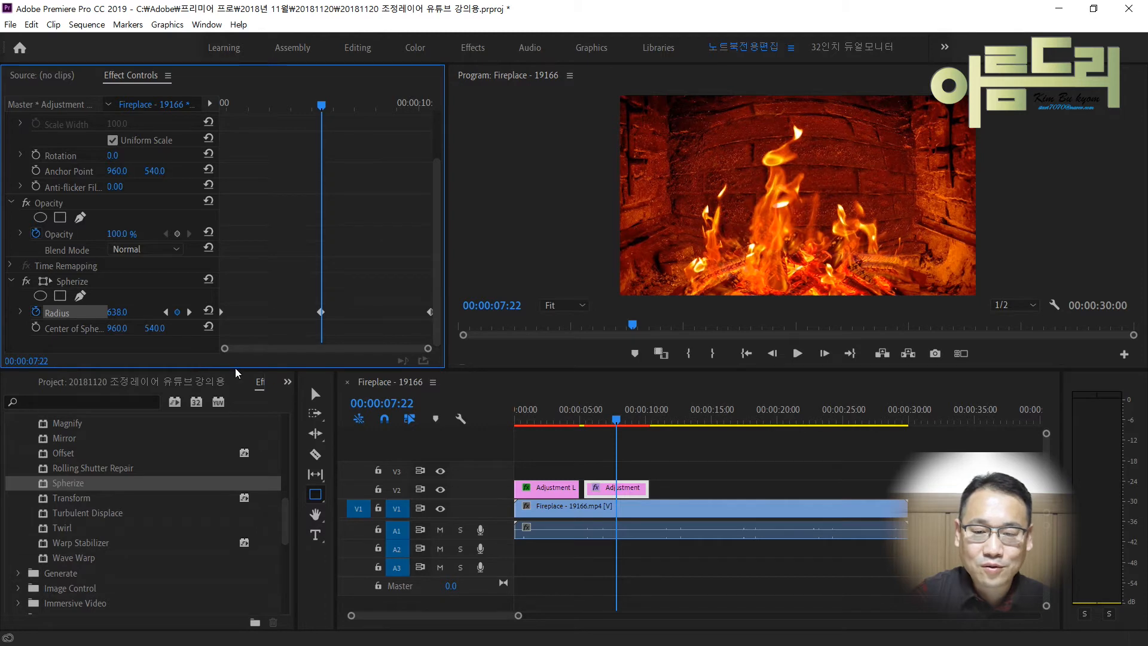
Preview the Spherize radius animation on the fireplace footage from 00:00:04:22.
left_click(577, 421)
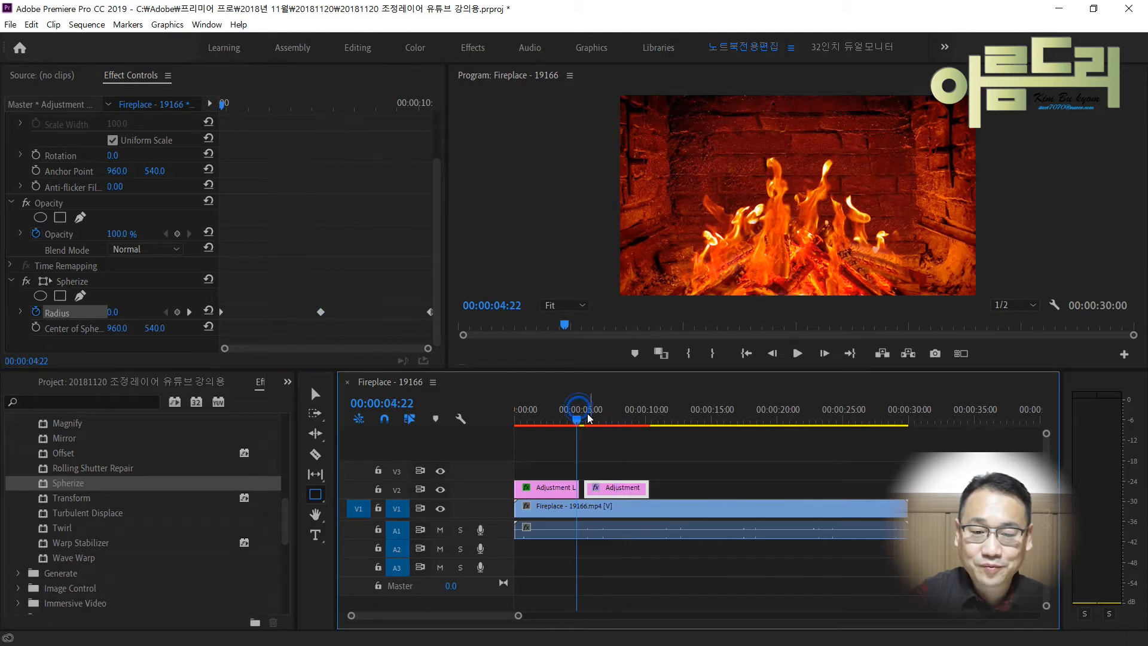
key("space")
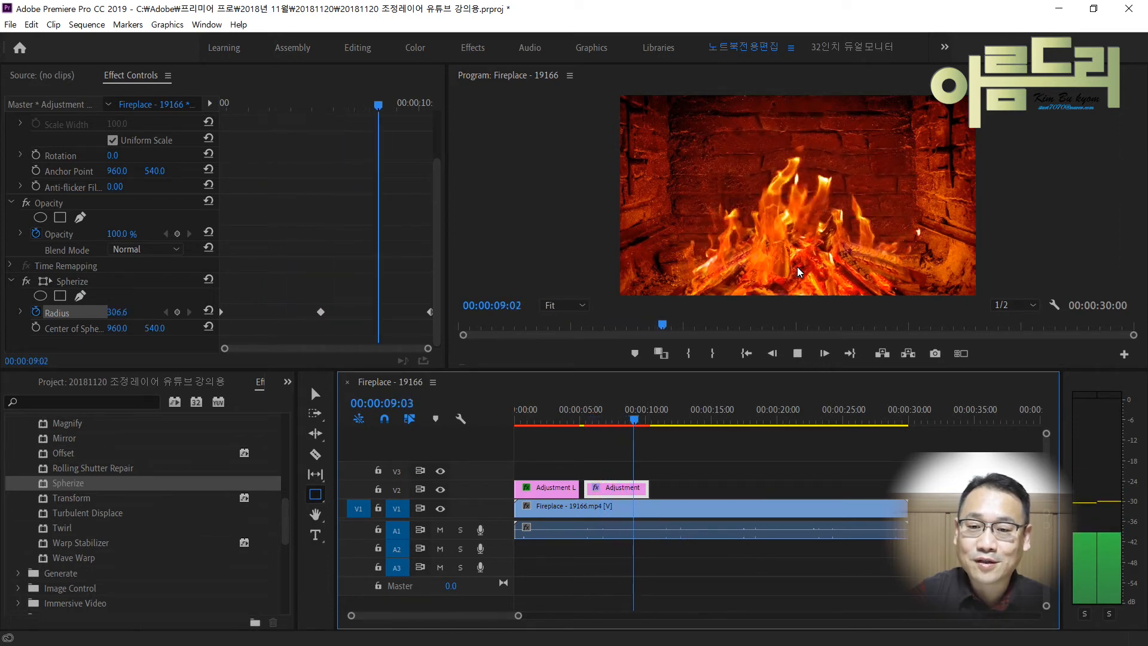
key("space")
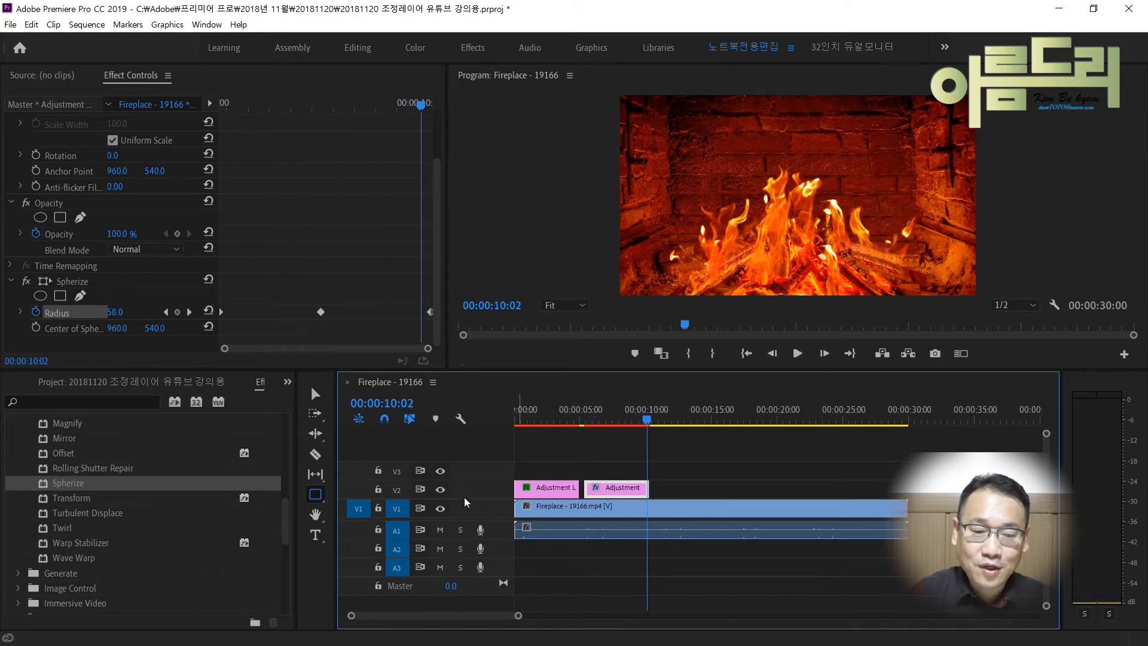
Hide the V2 track and play the fireplace footage without the adjustment layers.
left_click(441, 489)
left_click(557, 414)
key("space")
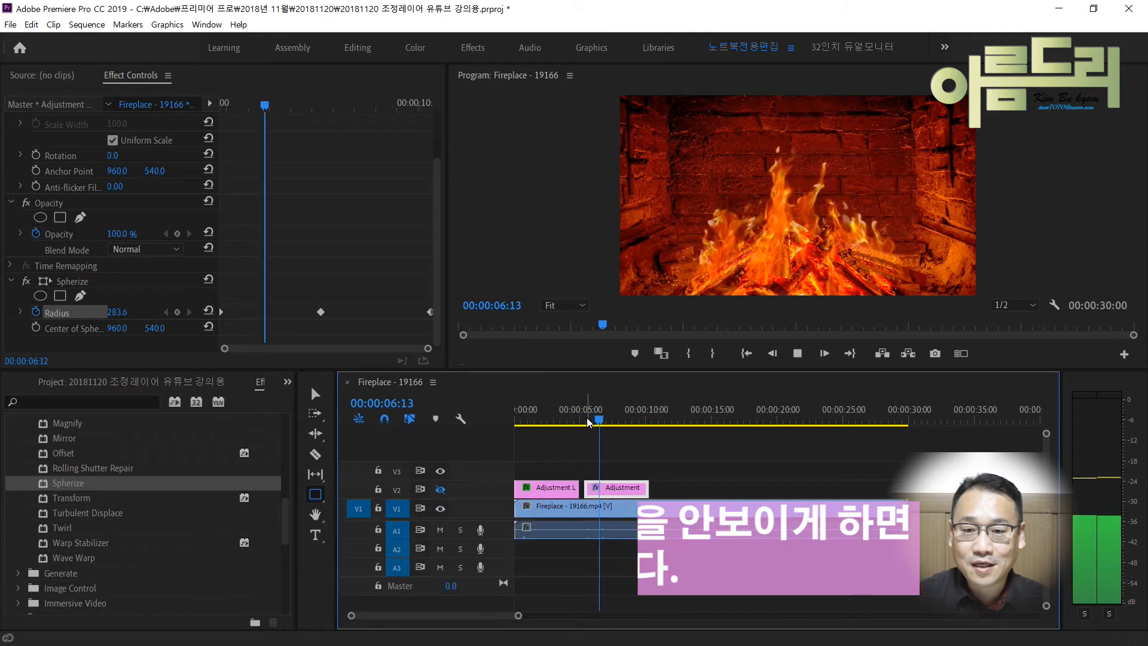
key("space")
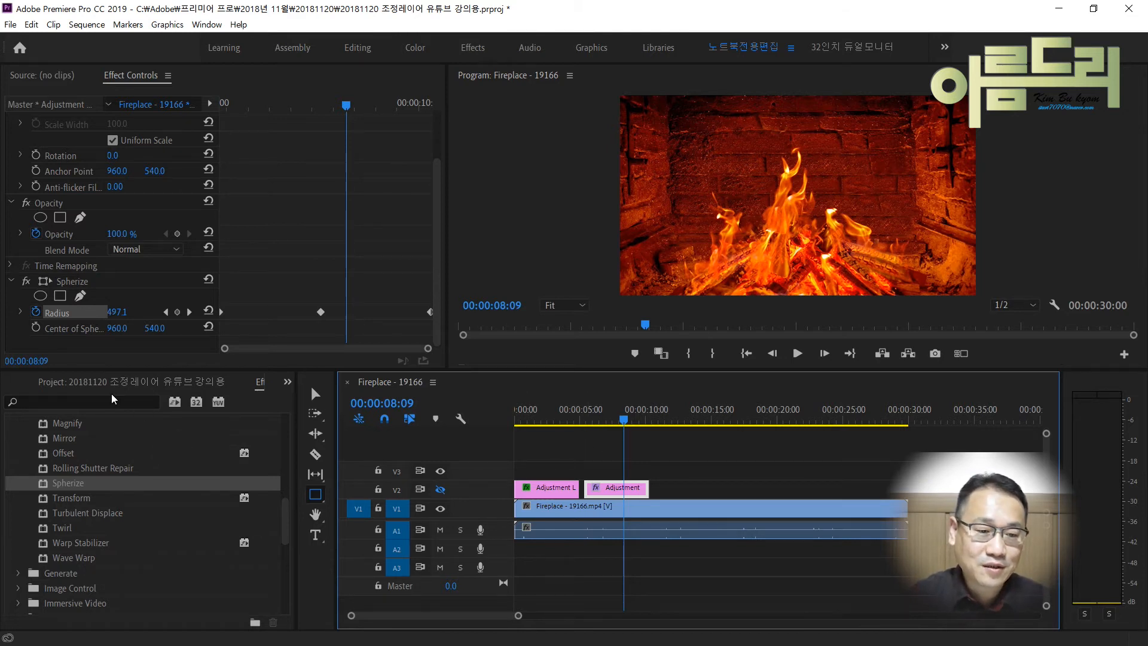
Add a third adjustment layer on V2, preview that section, and move the layer directly against the end of the second one.
left_click(189, 379)
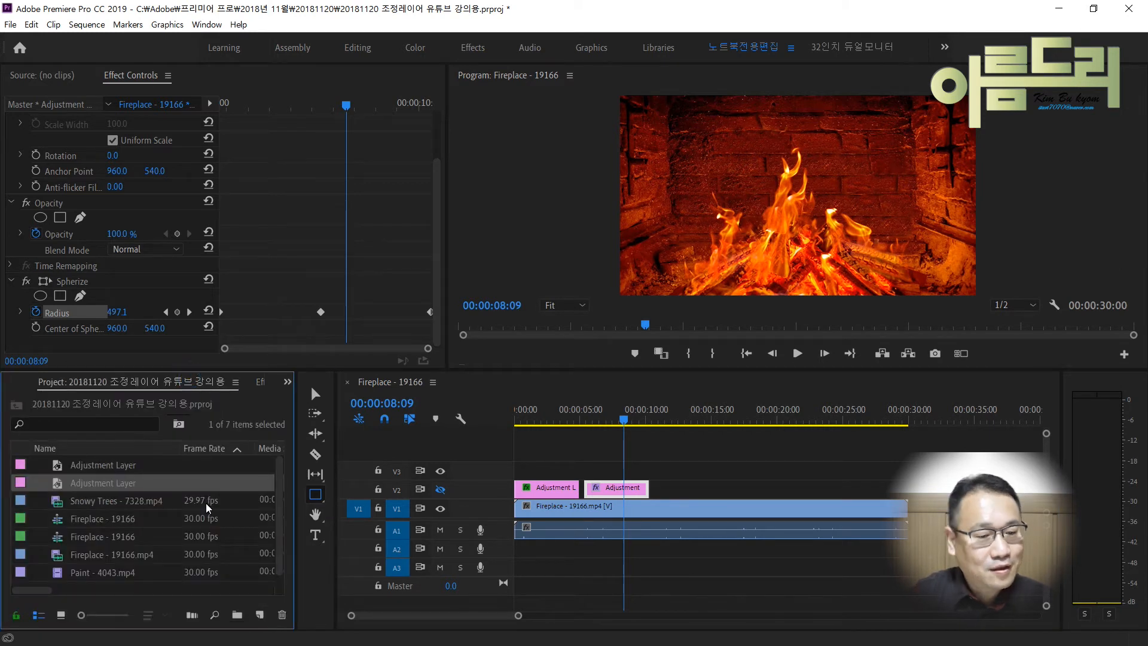
left_click_drag(105, 485, 665, 479)
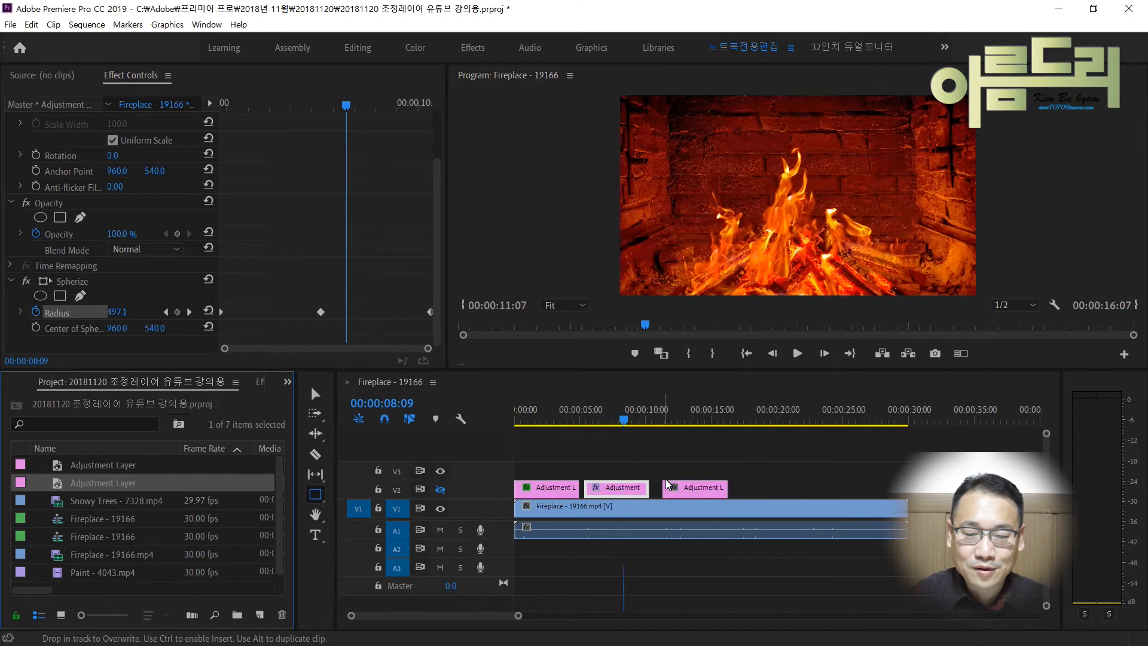
left_click(664, 417)
key("space")
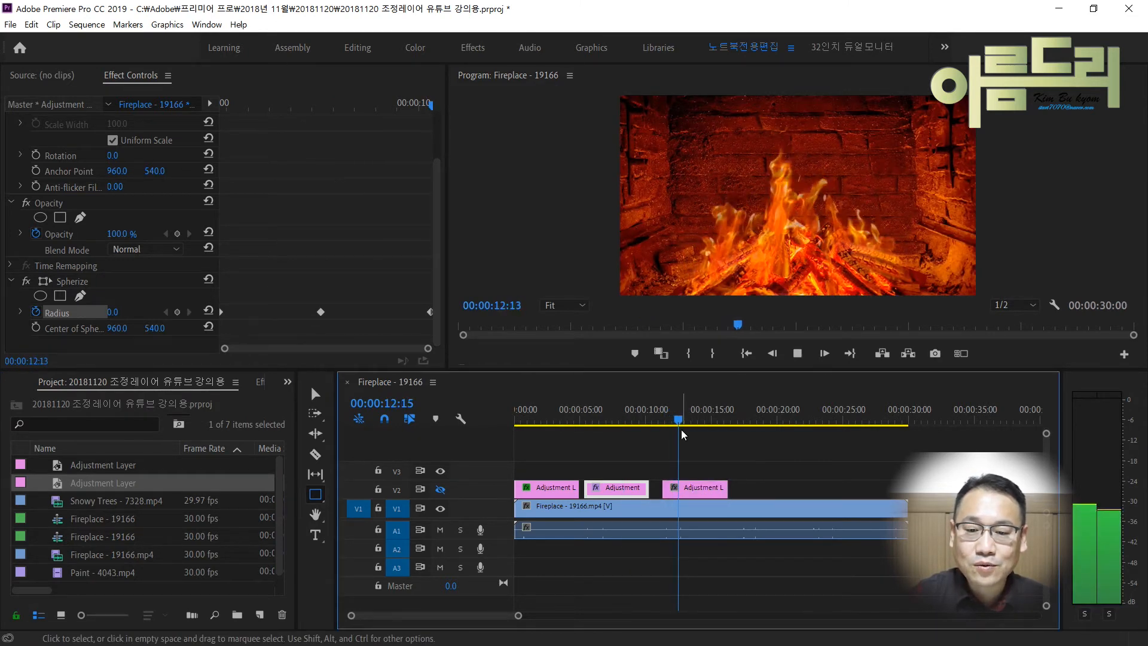
key("space")
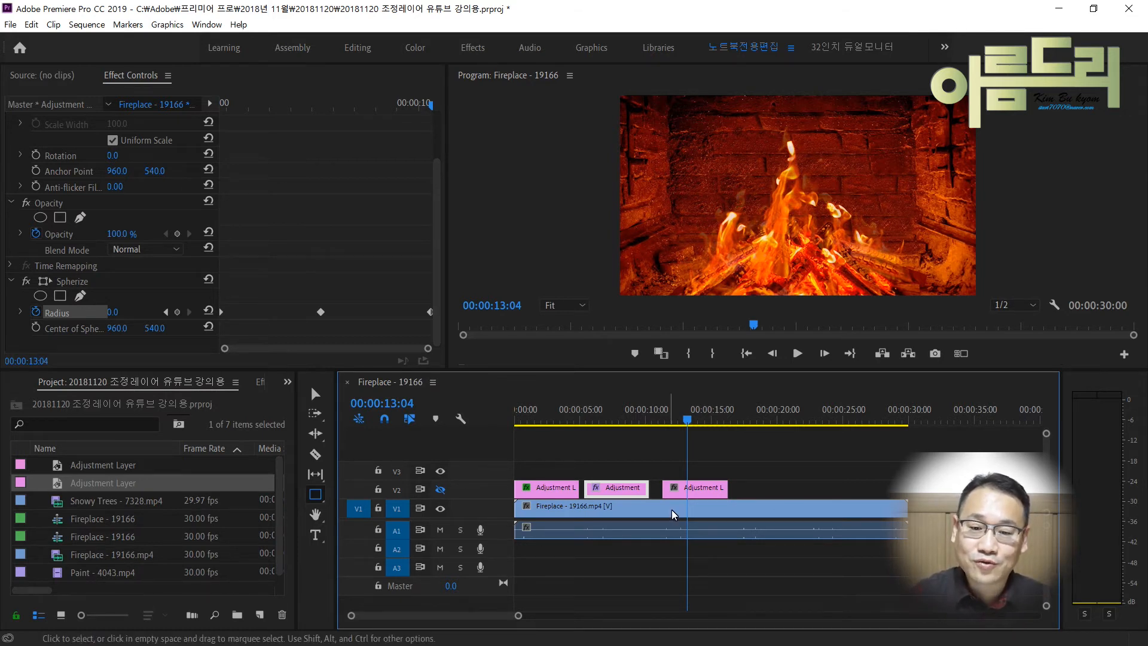
left_click_drag(704, 487, 687, 490)
left_click(673, 414)
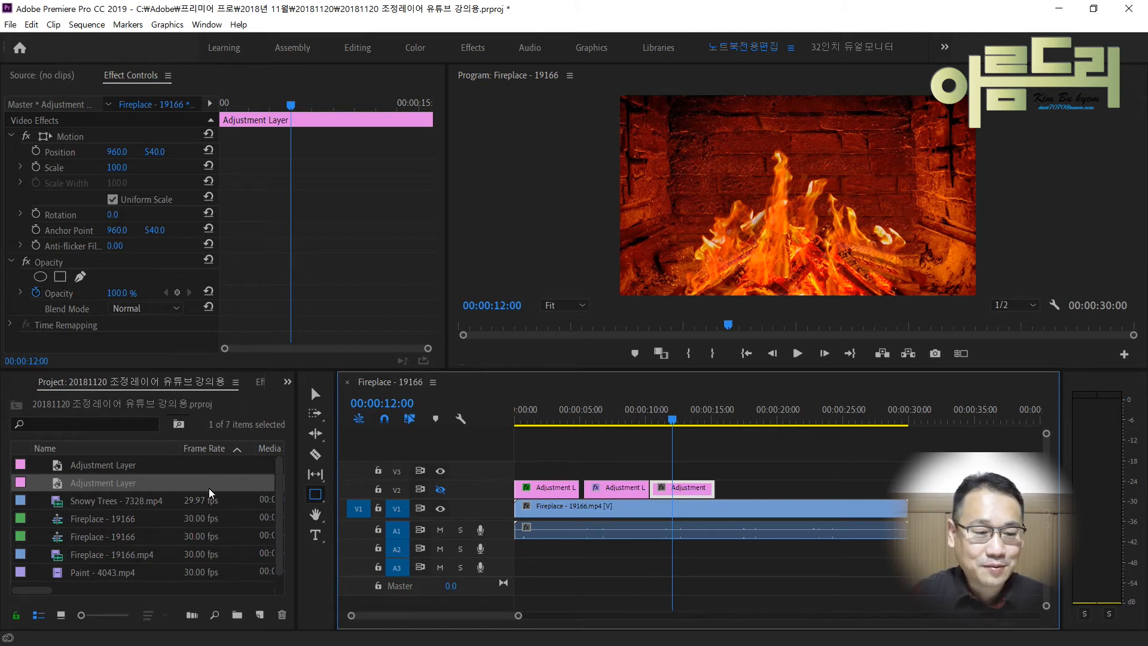
Apply the Corner Pin effect to the third adjustment layer and set its Upper Left horizontal value to -172.
left_click(262, 388)
left_click_drag(74, 465, 664, 476)
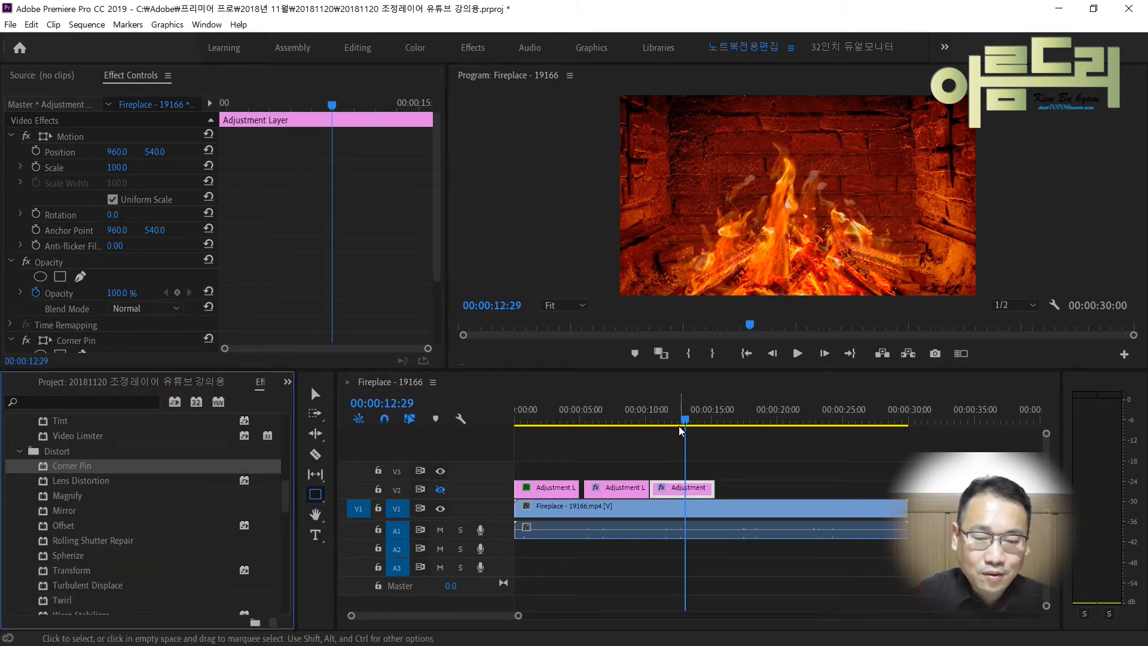
scroll(270, 275, "down", 3)
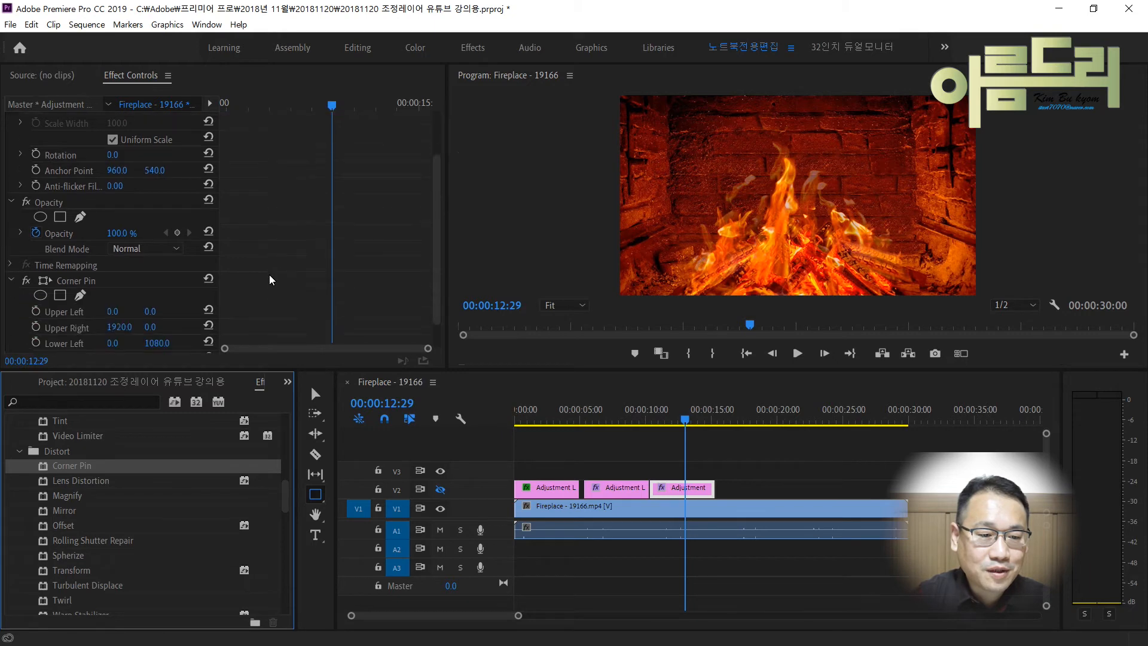
left_click_drag(126, 280, 24, 283)
Turn the V2 track's visibility back on and move the playhead to 00:00:12:20.
left_click_drag(687, 418, 645, 417)
left_click(440, 489)
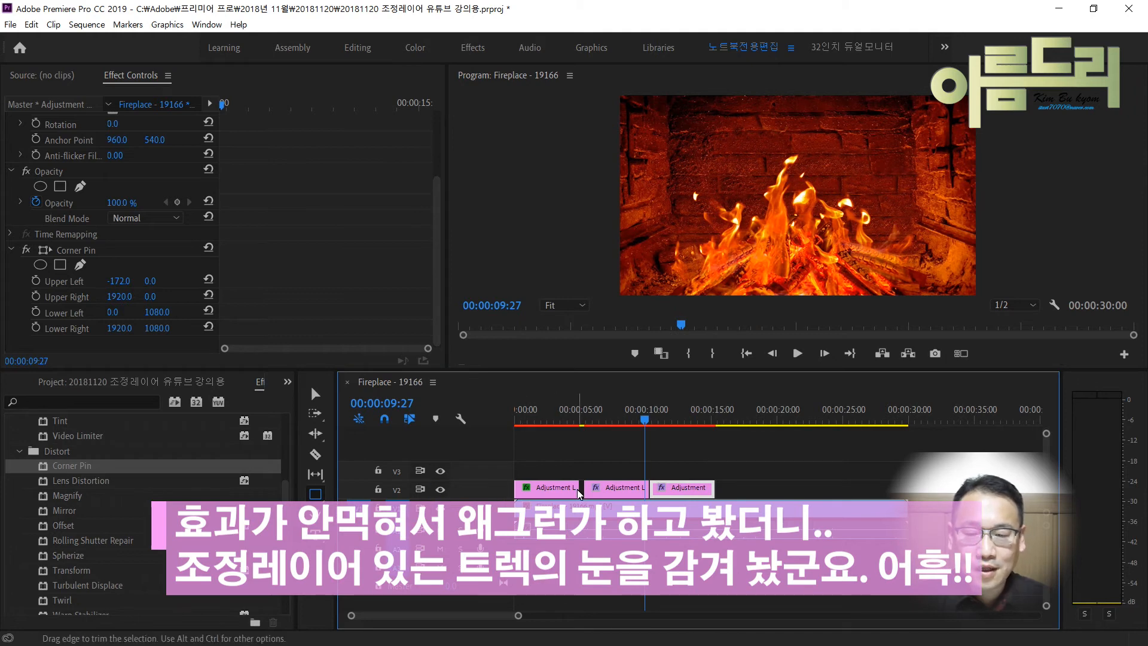
left_click(681, 419)
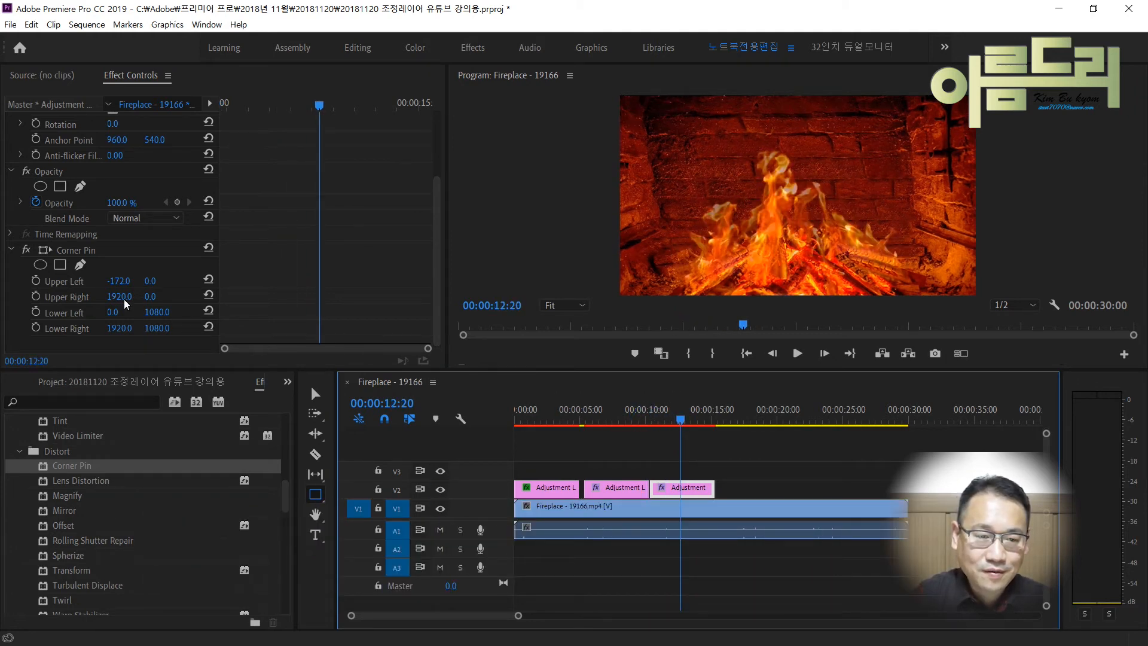
Set the Corner Pin's Upper Left to 428, 252 and its Upper Right horizontal value to 1401.
mouse_move(126, 296)
left_mouse_down()
mouse_move(242, 305)
mouse_move(32, 307)
mouse_move(126, 302)
left_mouse_up()
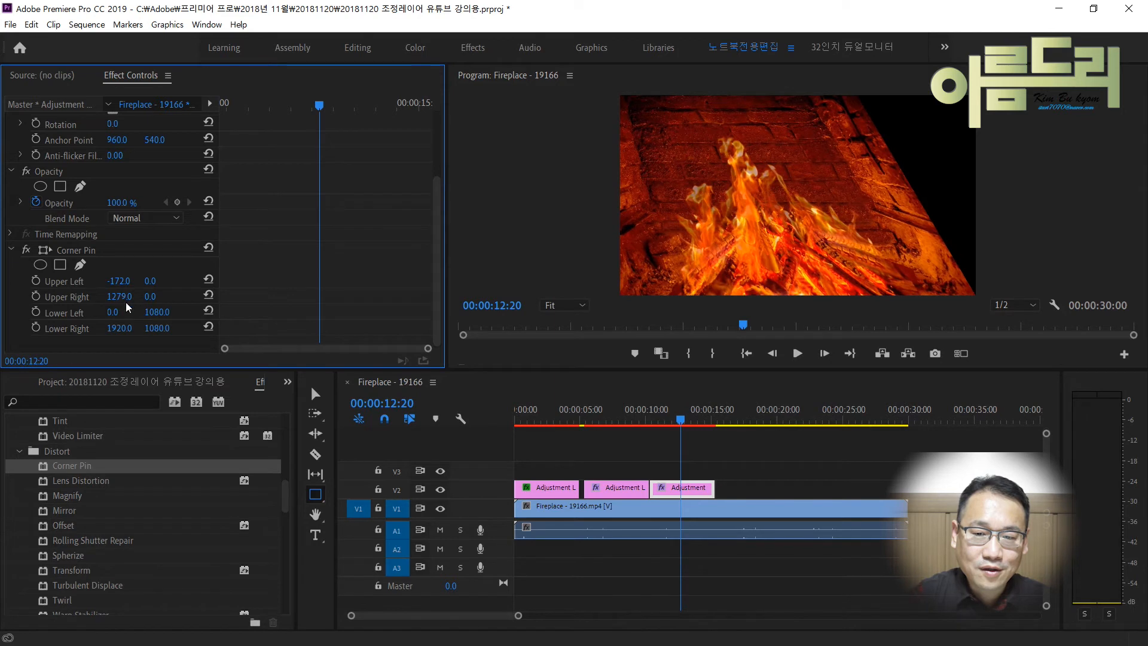
mouse_move(679, 422)
left_mouse_down()
mouse_move(669, 424)
mouse_move(678, 424)
left_mouse_up()
left_click_drag(150, 281, 301, 284)
left_click_drag(126, 297, 583, 355)
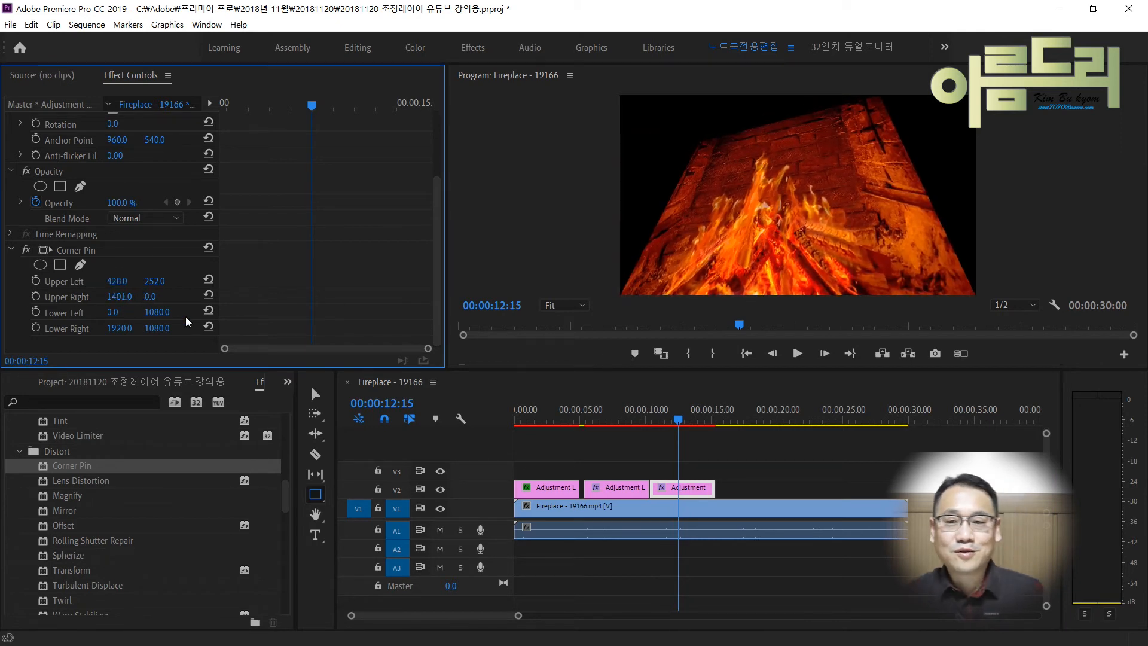
Toggle the V2 track's visibility repeatedly to compare the fireplace frame with and without the Corner Pin distortion.
left_click(440, 491)
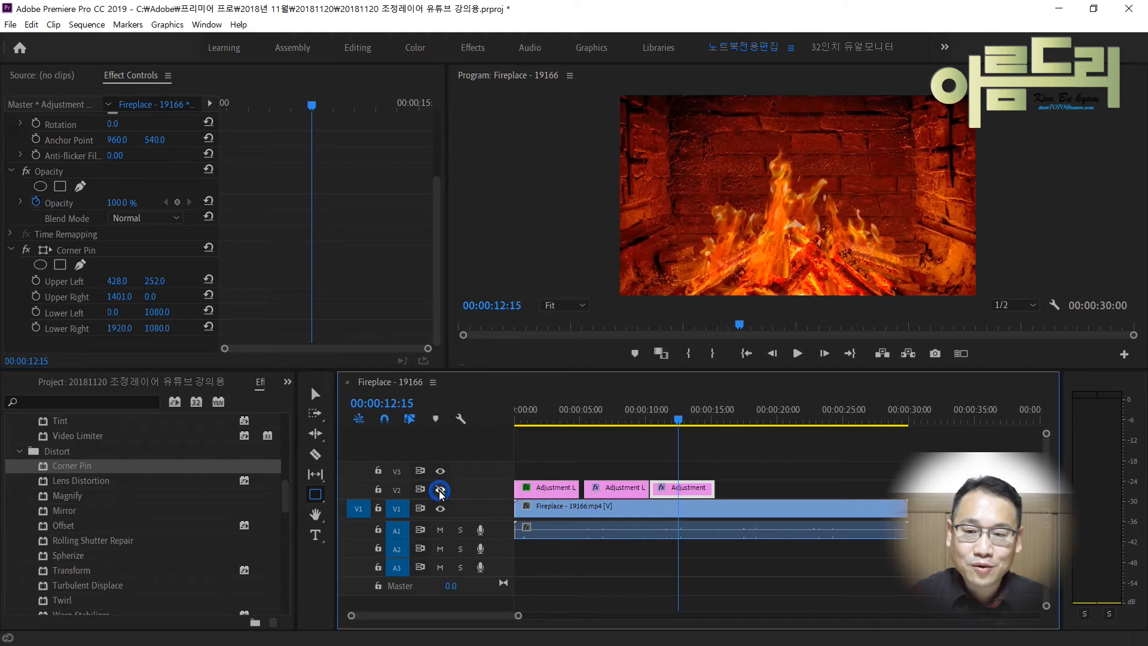
left_click(440, 490)
left_click(440, 490)
left_click(440, 490)
left_click(440, 491)
left_click(440, 490)
left_click(440, 490)
left_click(440, 490)
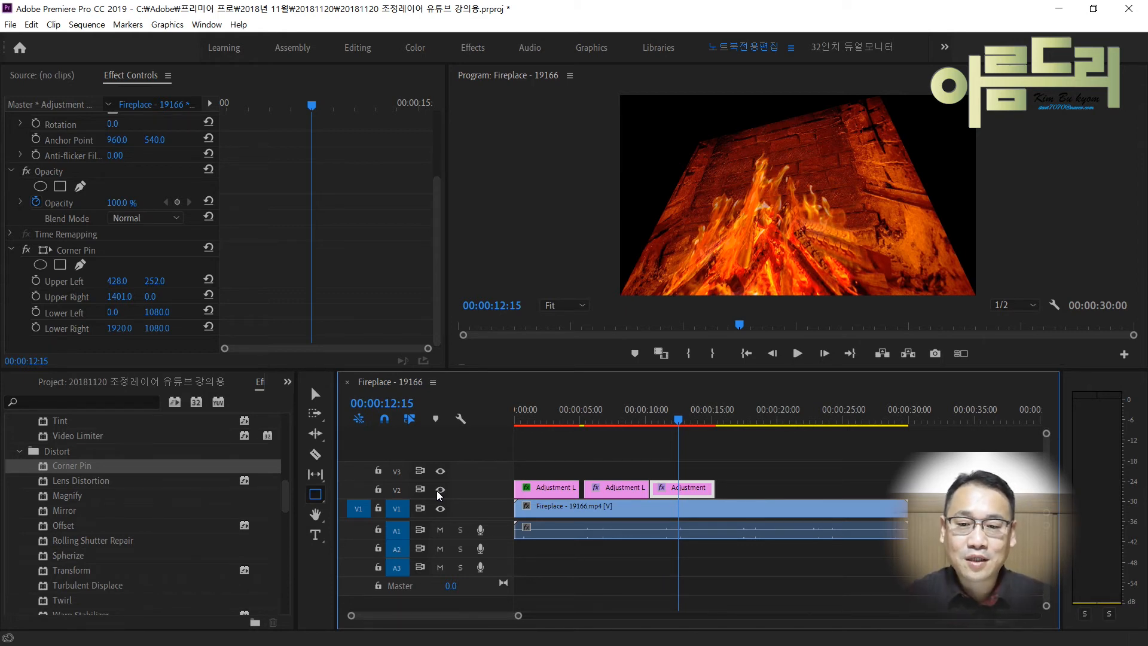
Duplicate the first adjustment layer to about 16.5 seconds on V2 and preview the hue animation there.
left_click(541, 489)
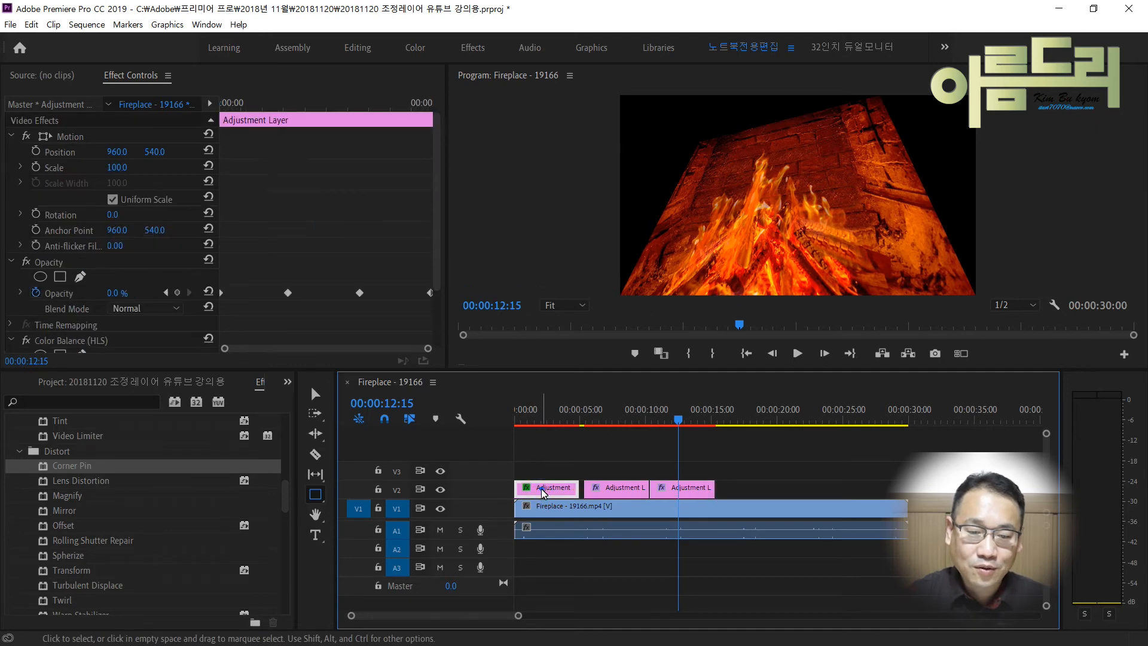
left_click_drag(541, 489, 758, 487)
left_click(744, 414)
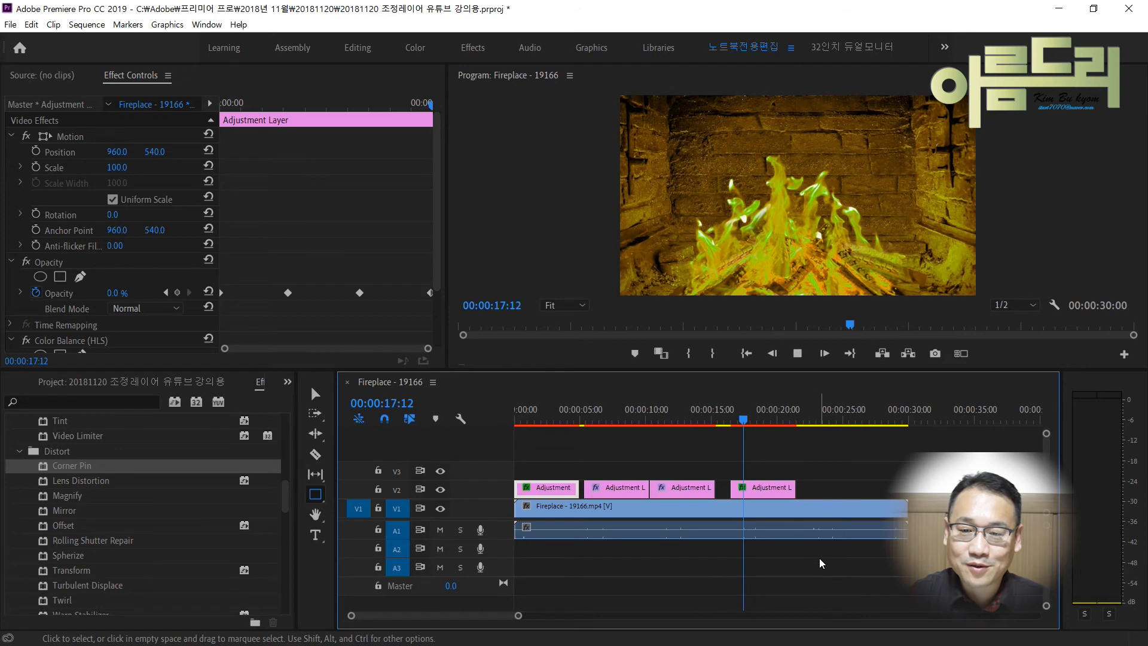
key("space")
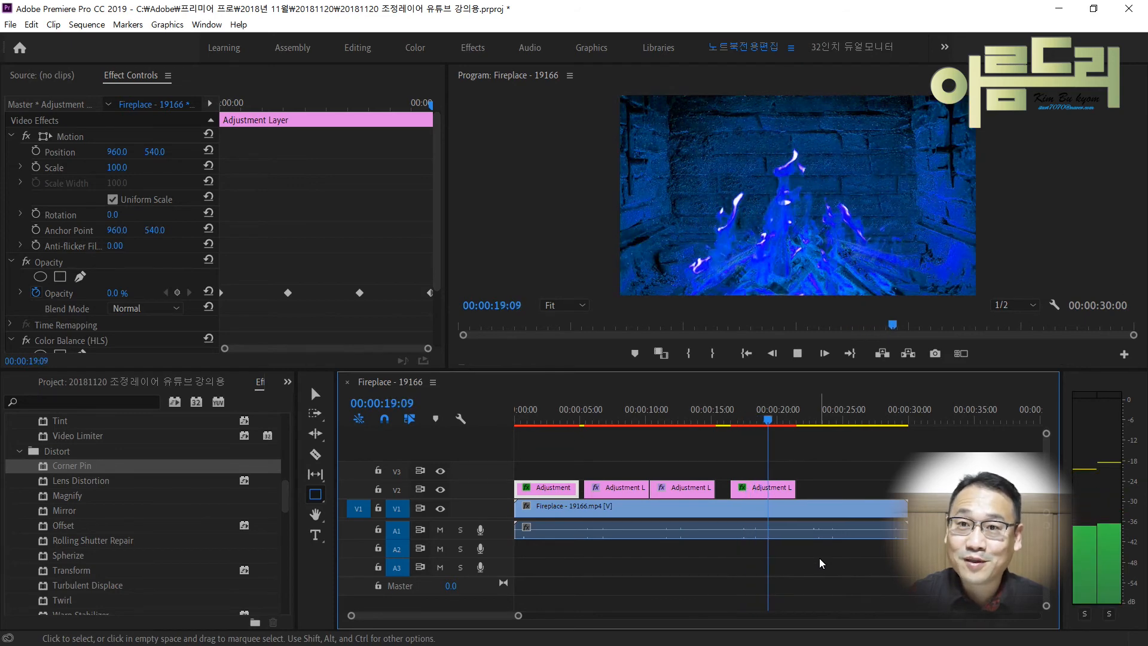
key("space")
Duplicate the Corner Pin adjustment layer onto V3 above the copied hue layer and preview the stacked effects.
left_click_drag(682, 483, 770, 472)
left_click(741, 415)
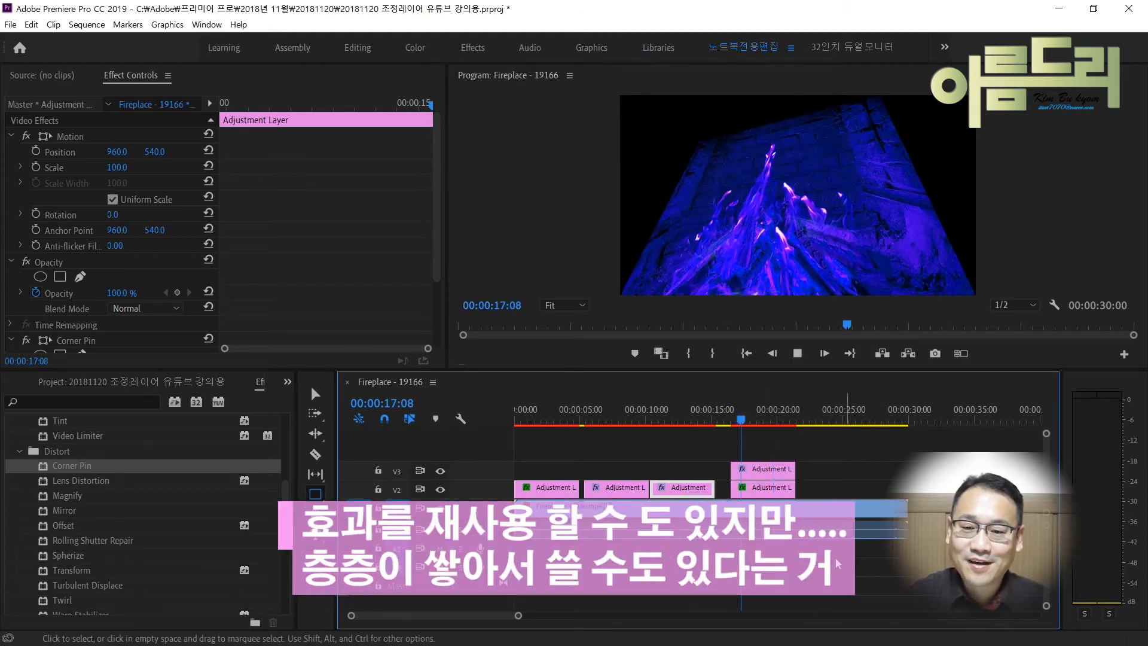
key("space")
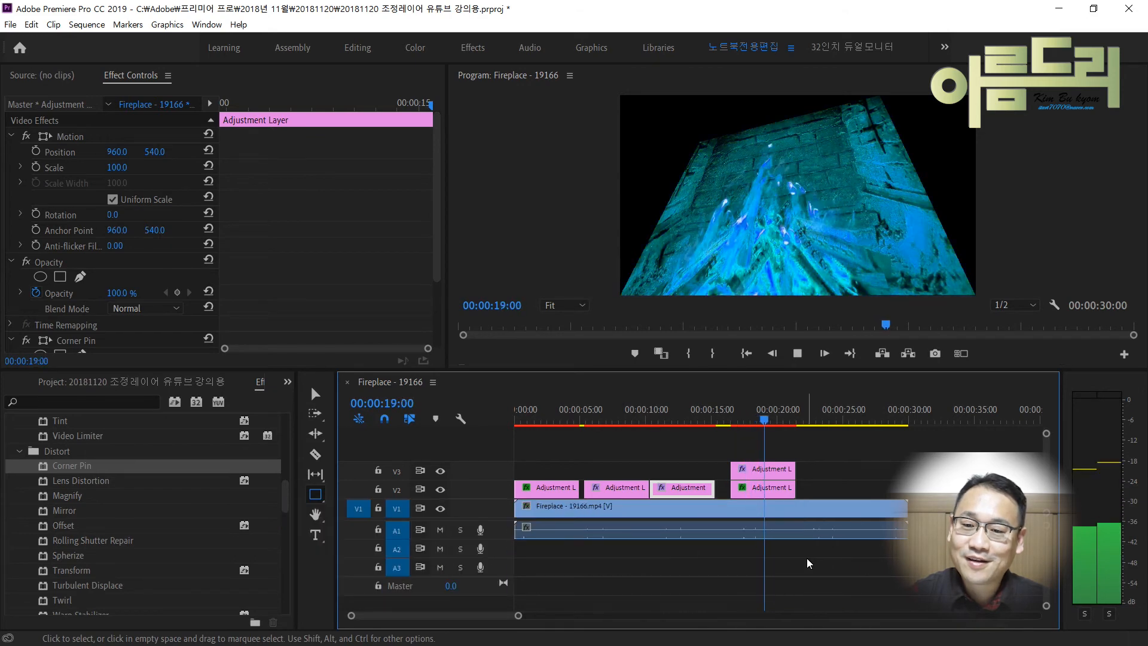
key("space")
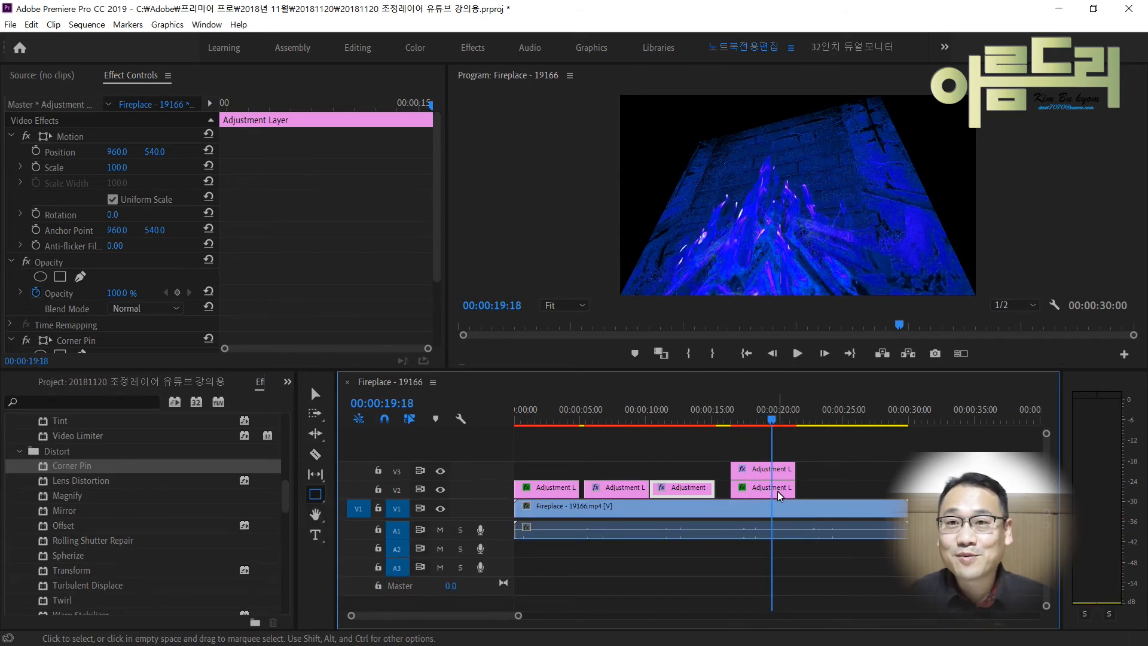